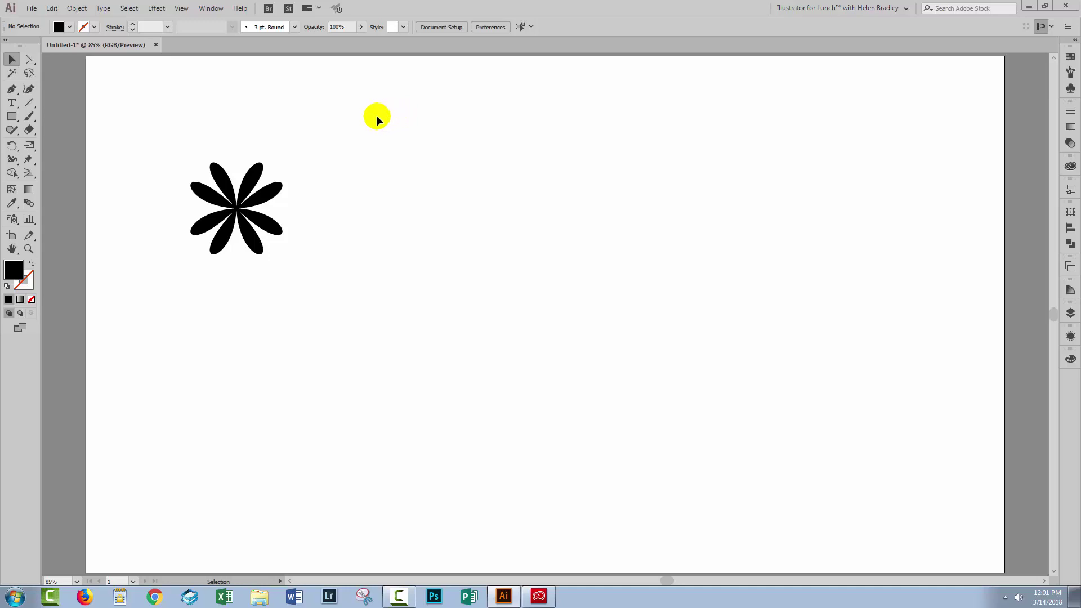
Step: Marquee-select the black eight-petal flower on the artboard
drag(173, 144, 333, 289)
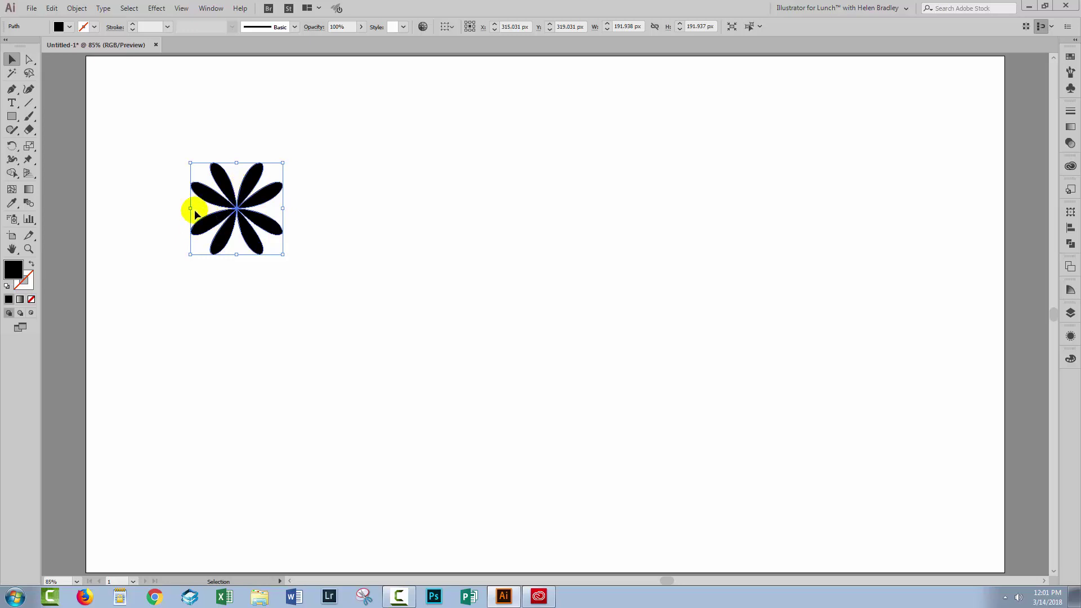
double_click(14, 269)
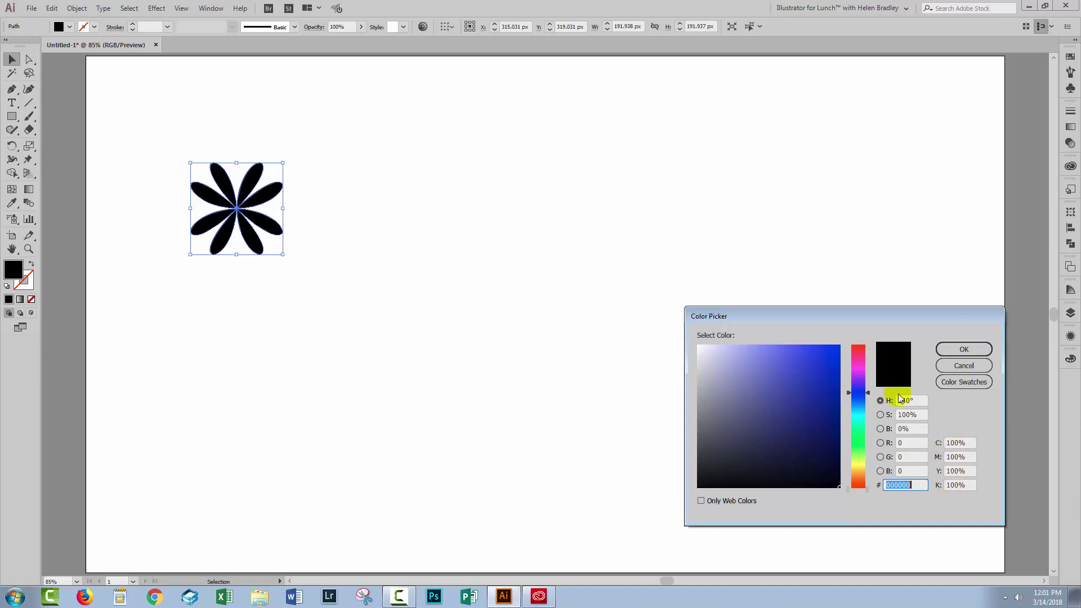
drag(780, 316, 509, 257)
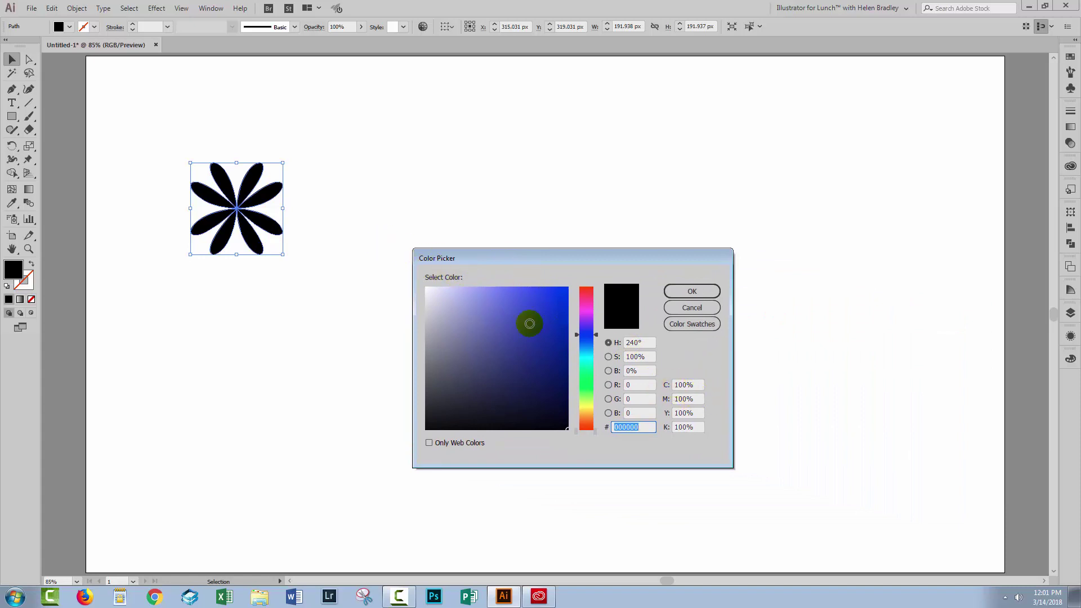
click(683, 285)
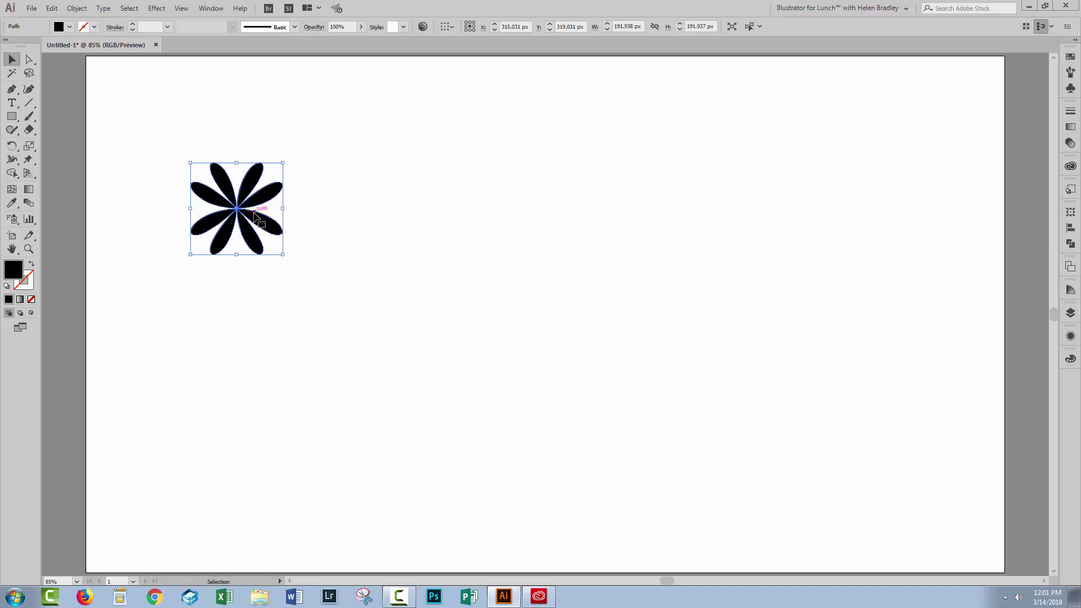
Step: Create a new Scatter Brush from the flower in the Brushes panel, with Tints colorization
click(1070, 71)
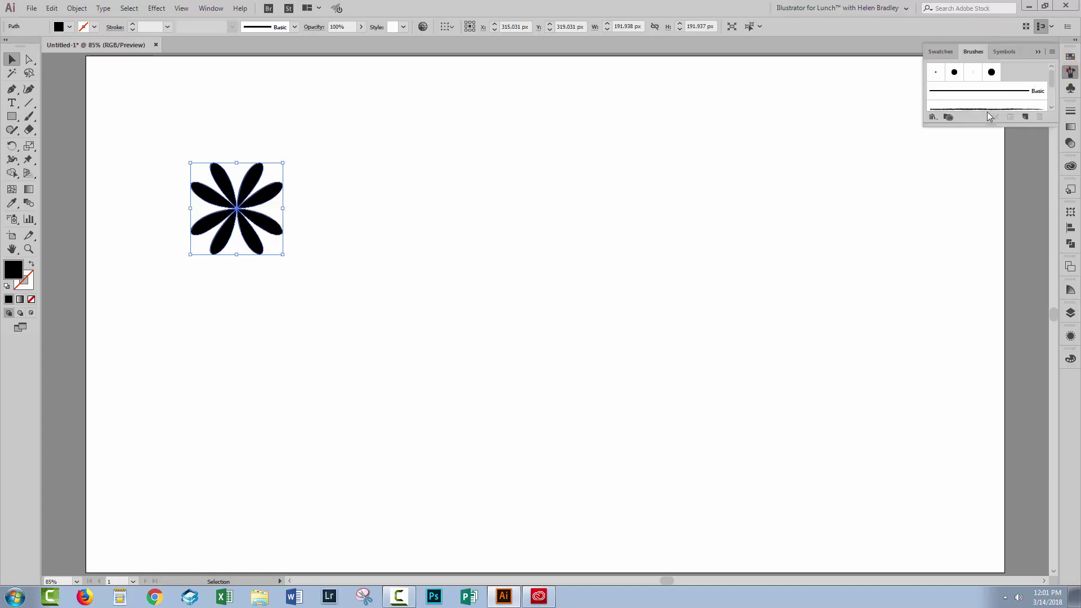
drag(937, 280, 934, 292)
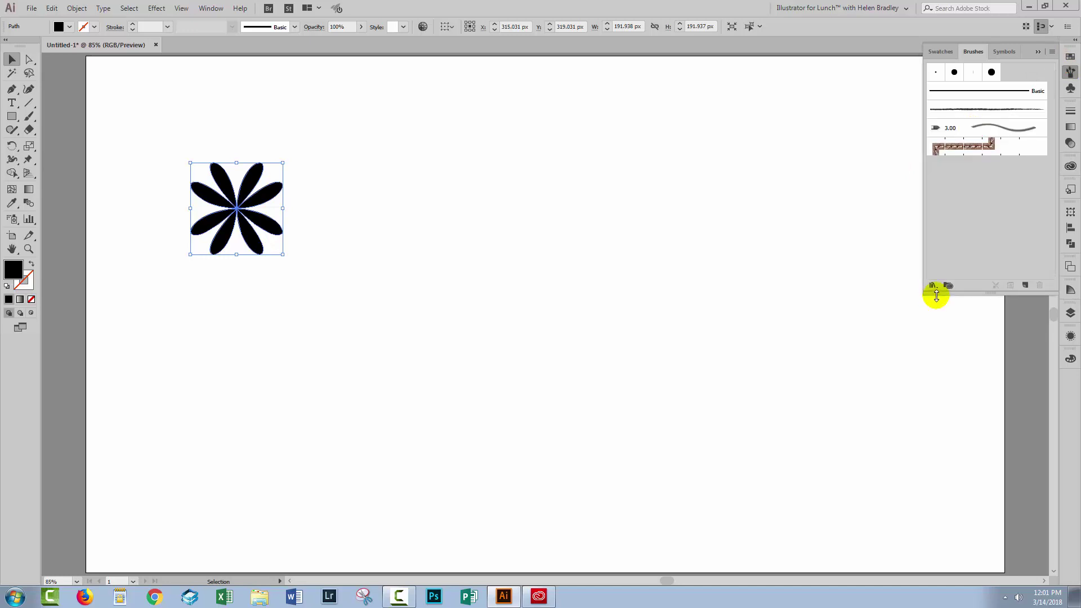
click(1025, 286)
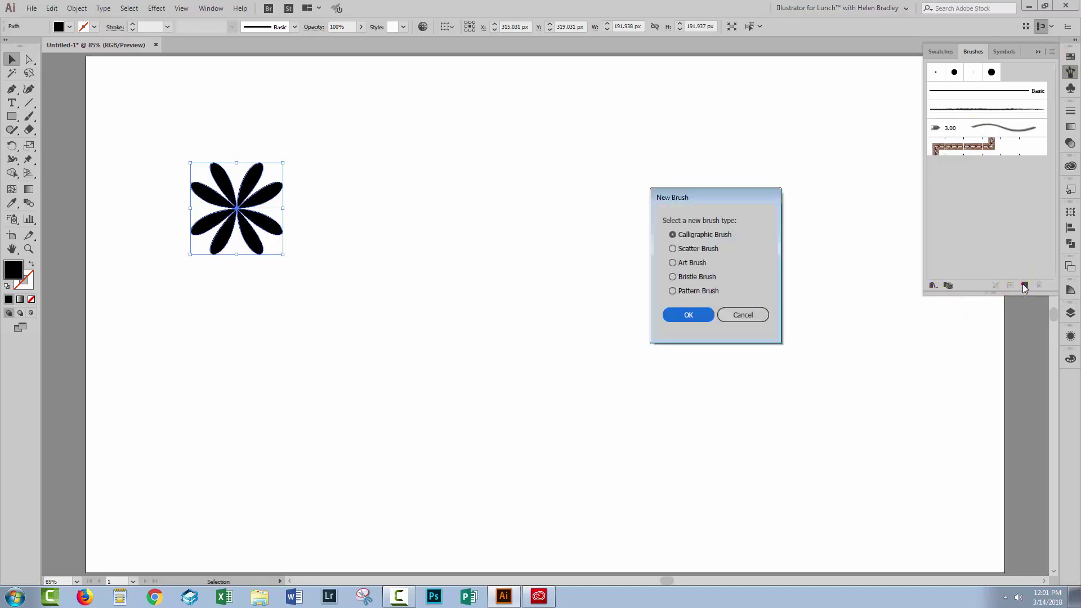
click(679, 249)
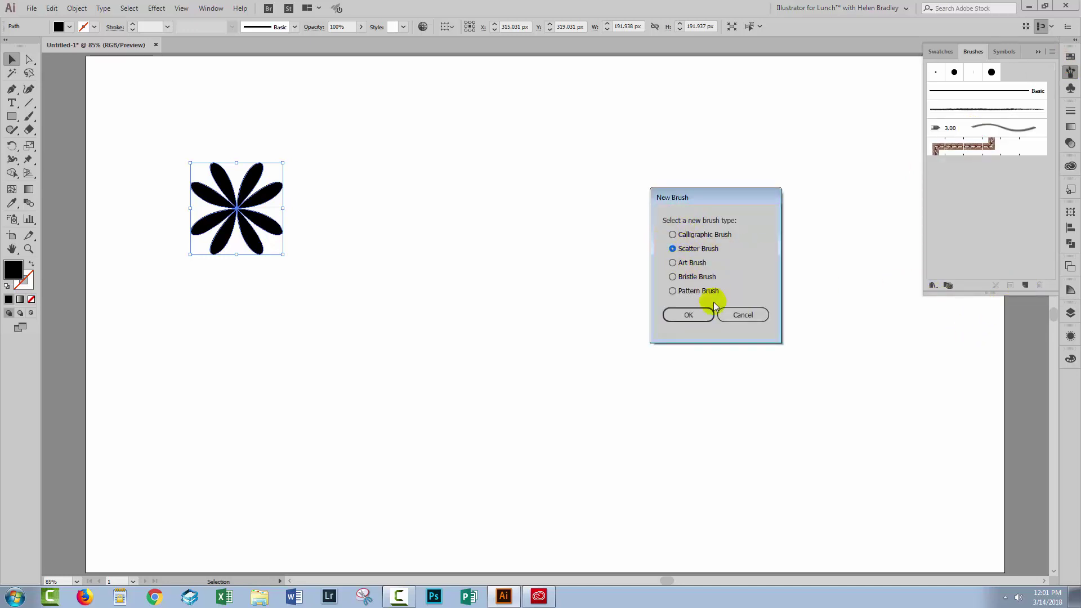
click(687, 313)
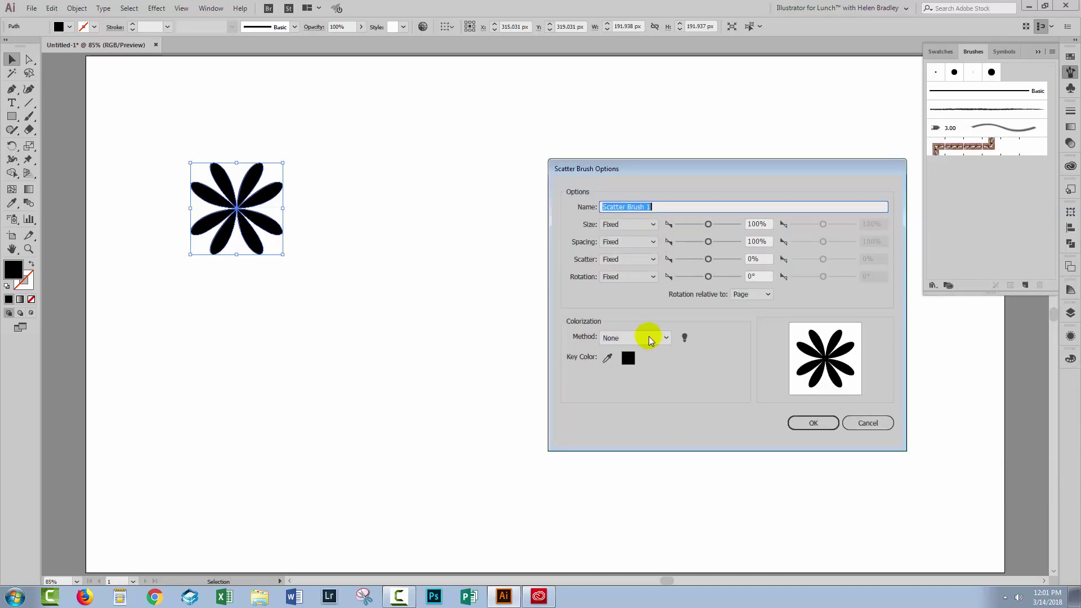
click(649, 338)
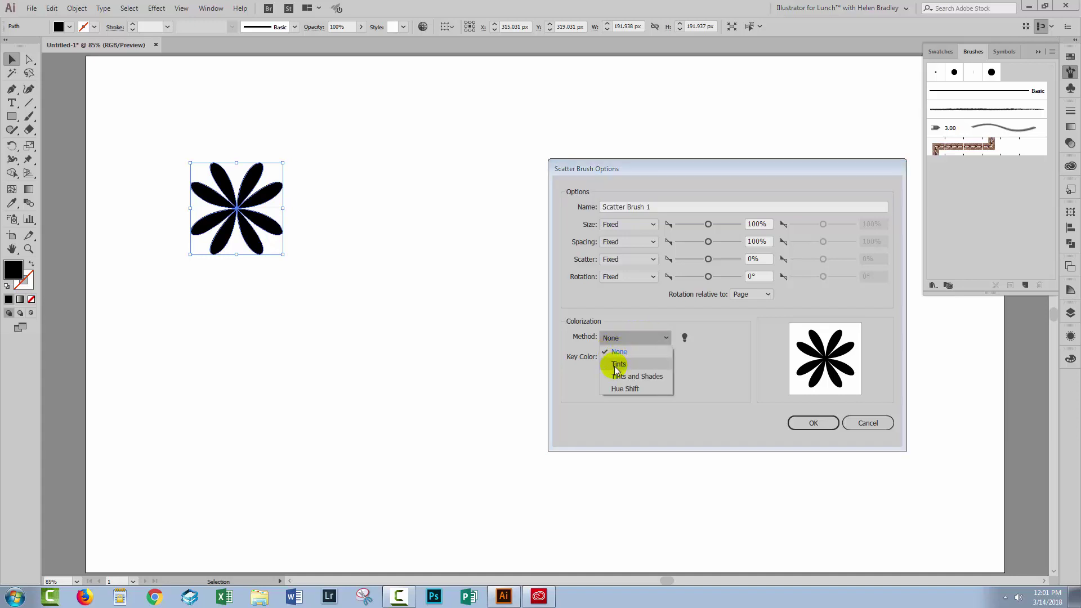
click(616, 365)
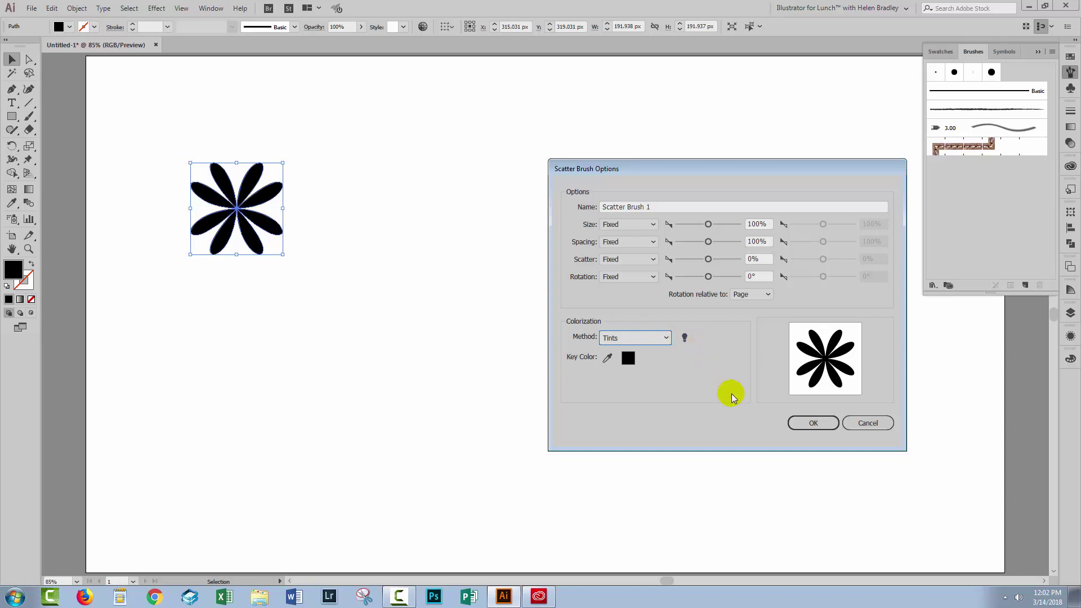
Step: Confirm the Scatter Brush 1 options and delete the original flower
click(806, 423)
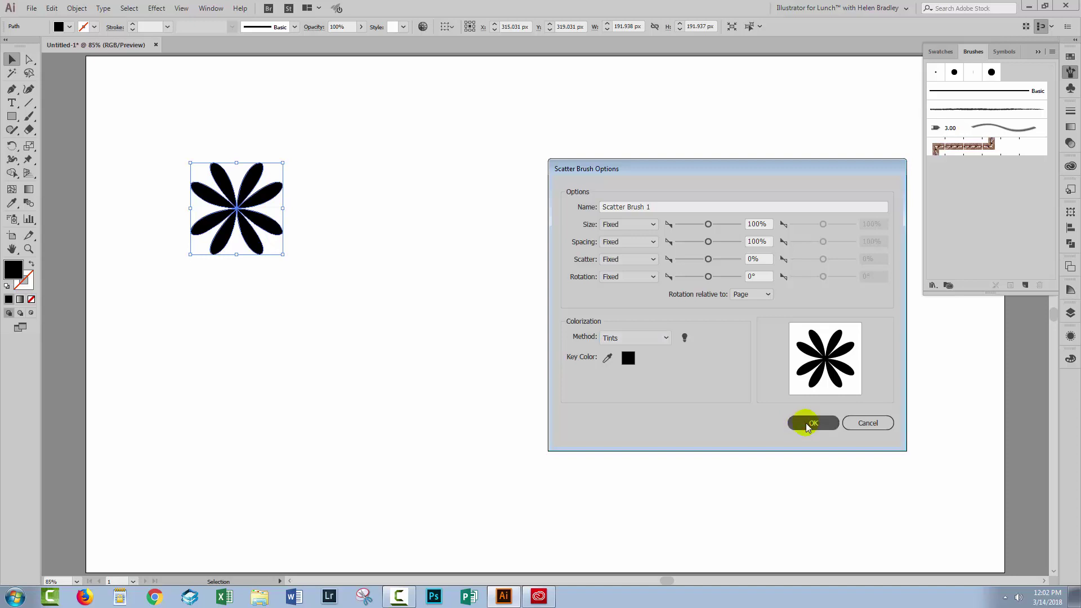
drag(205, 210, 191, 180)
key(Delete)
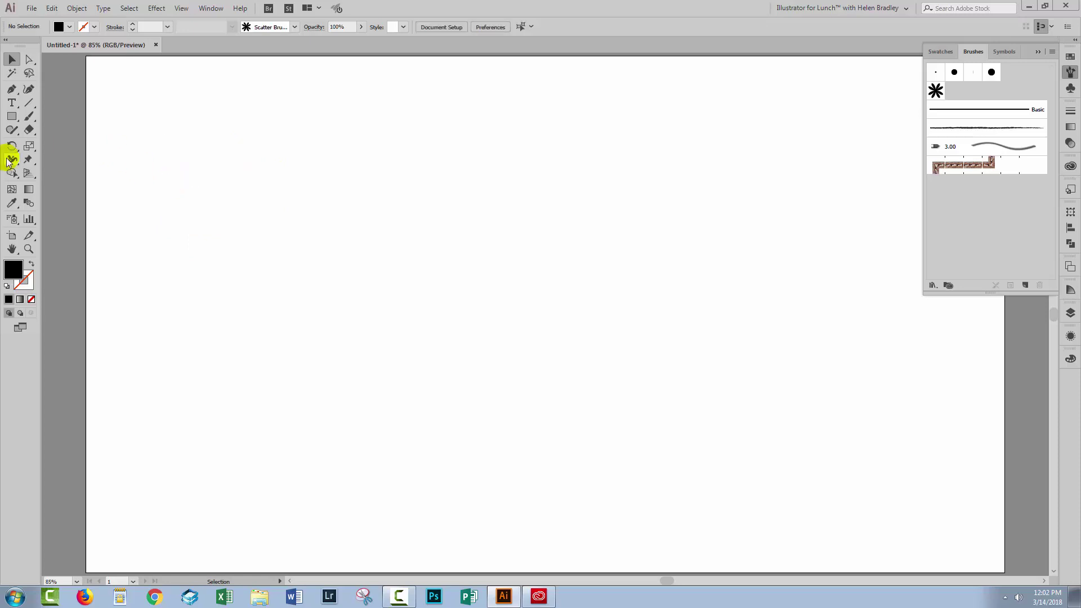
Step: Paint a curving stroke of scattered flowers across the artboard with the Paintbrush
click(28, 116)
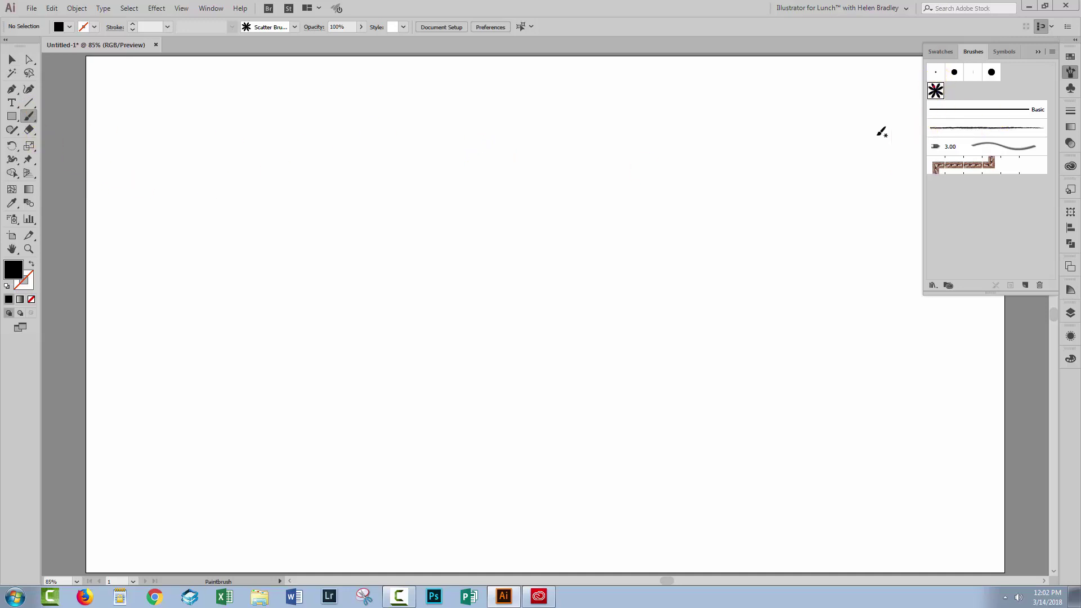
mouse_move(198, 310)
mouse_down()
mouse_move(415, 218)
mouse_move(729, 203)
mouse_up()
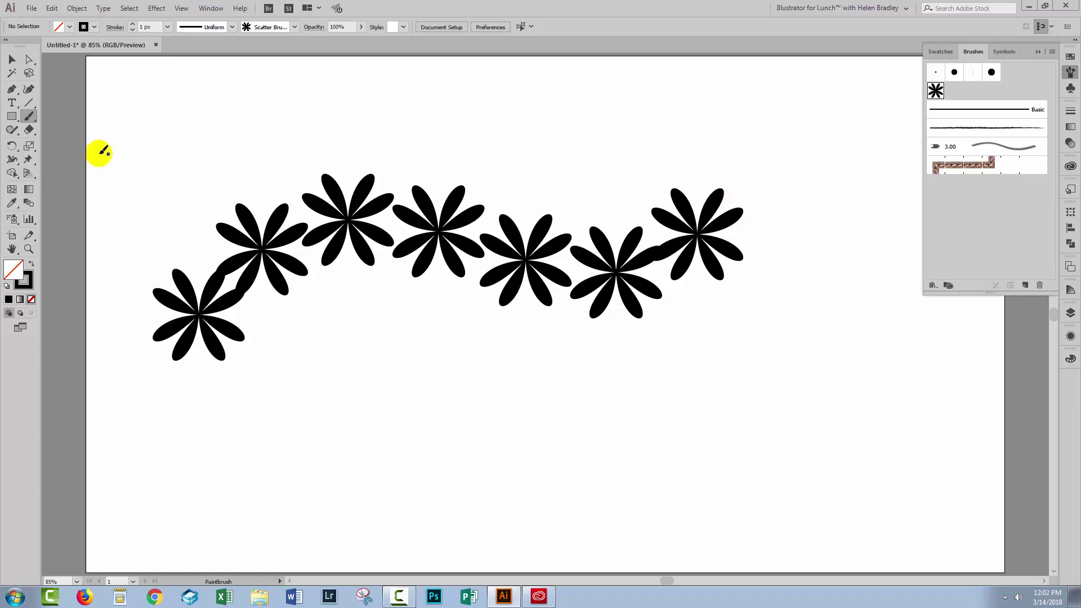
click(12, 89)
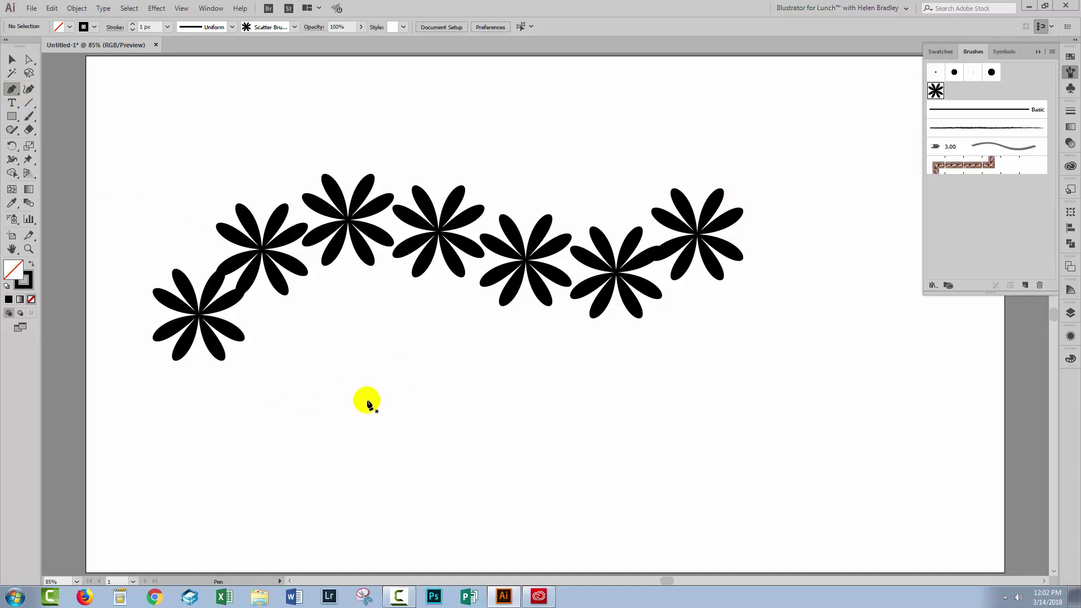
Step: Draw a four-point Pen curve below the row and apply the flower scatter brush
key(d)
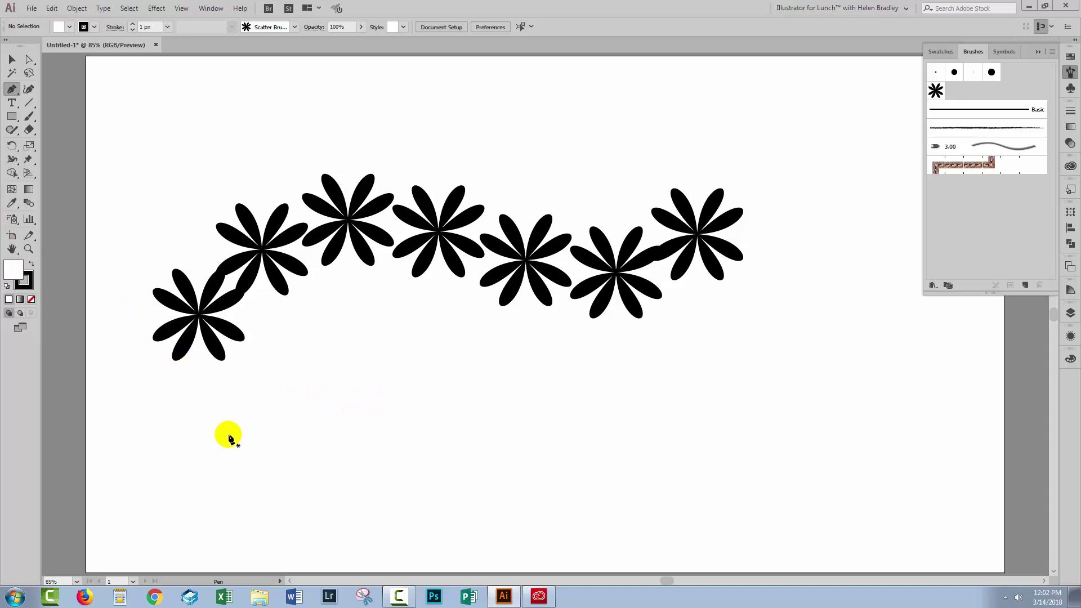
drag(248, 456, 279, 414)
drag(431, 408, 556, 460)
drag(739, 430, 779, 365)
drag(938, 391, 966, 409)
key(Escape)
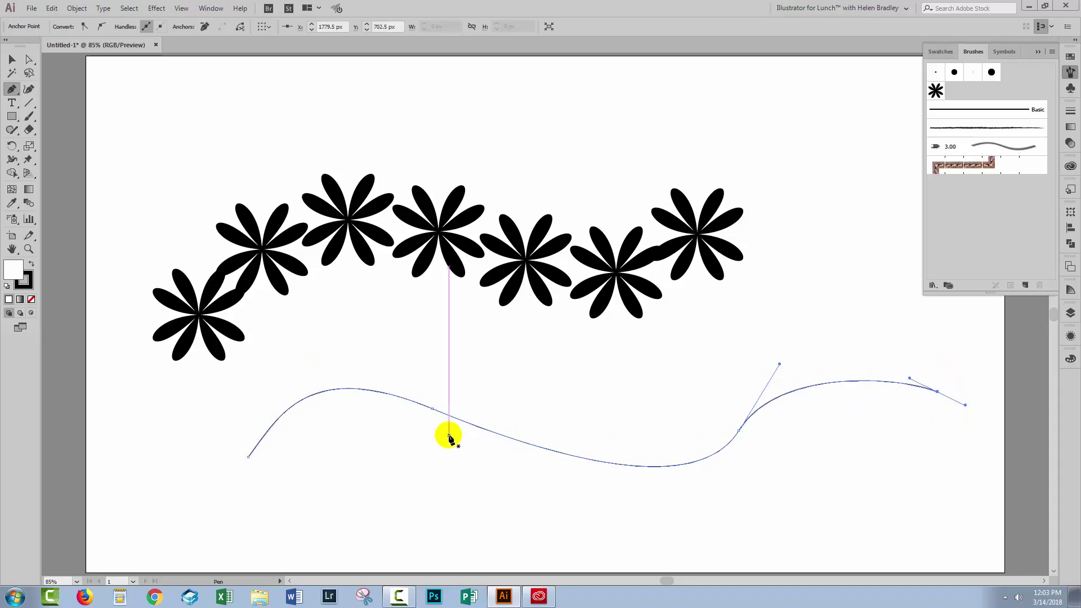
key(v)
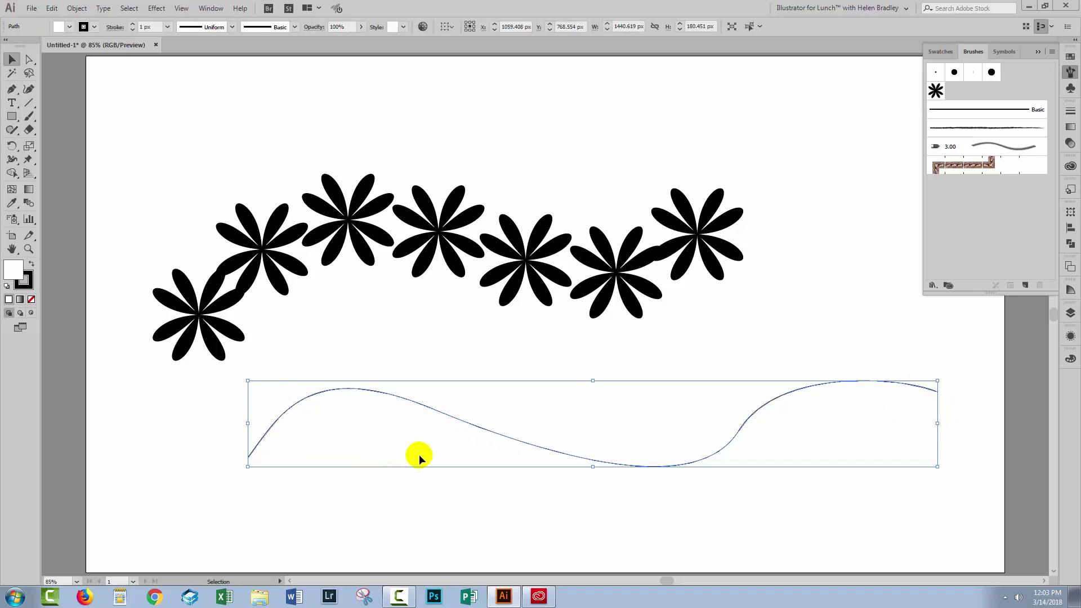
click(935, 91)
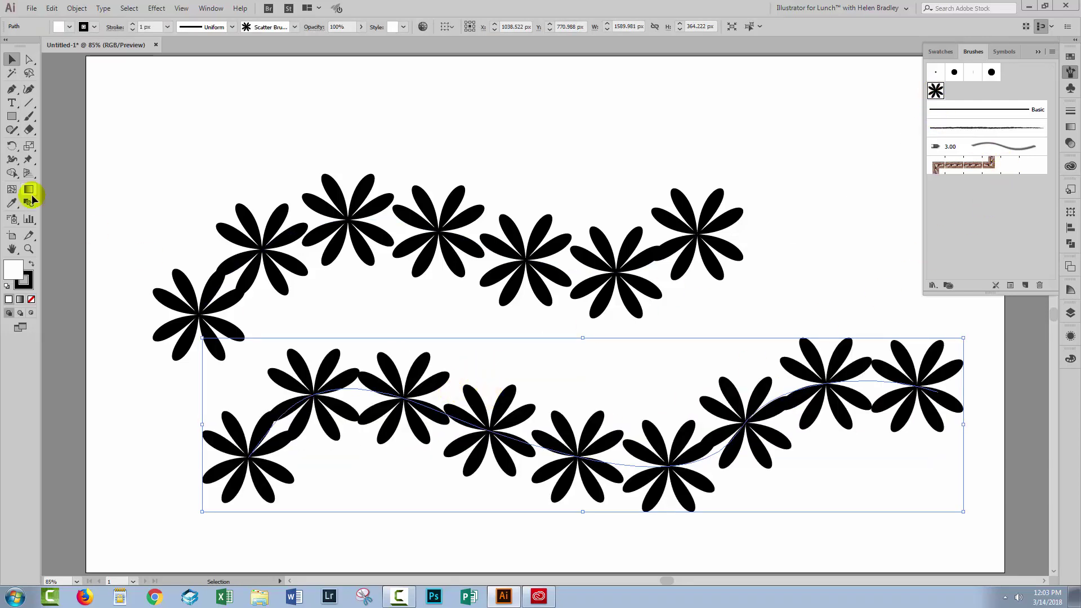
Step: Sketch a Pencil path near the top left and remove its brush stroke
click(12, 130)
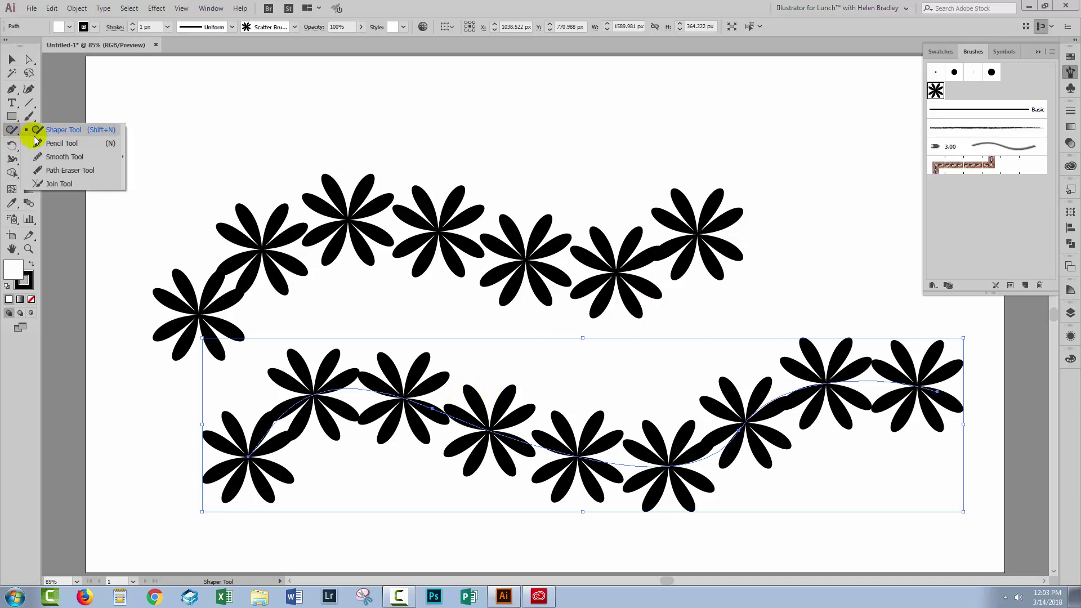
click(45, 143)
mouse_move(124, 149)
mouse_down()
mouse_move(161, 117)
mouse_move(353, 124)
mouse_move(372, 112)
mouse_up()
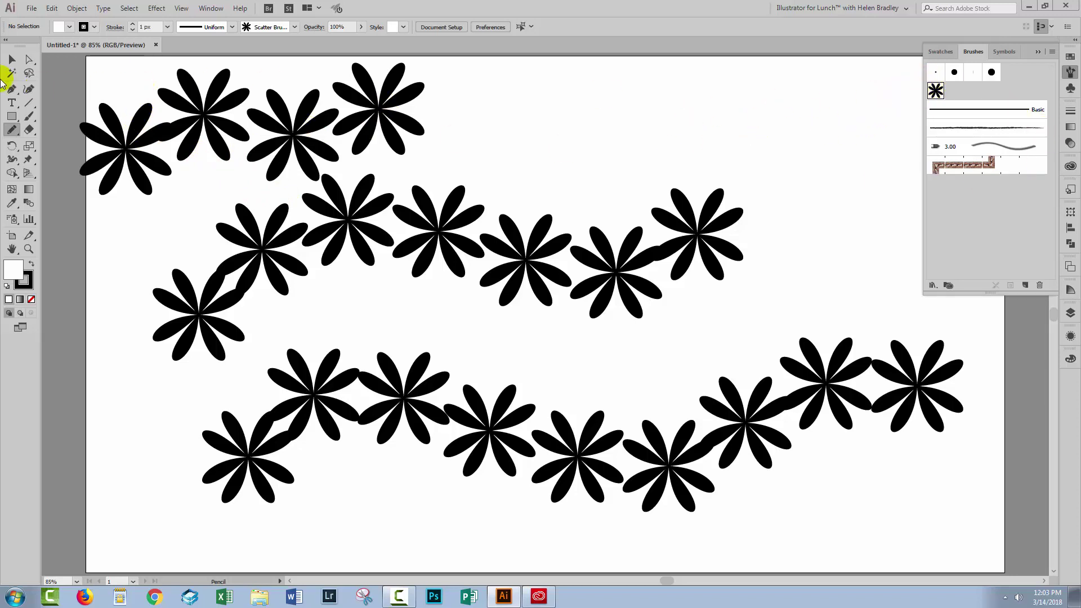
click(10, 62)
drag(174, 166, 174, 168)
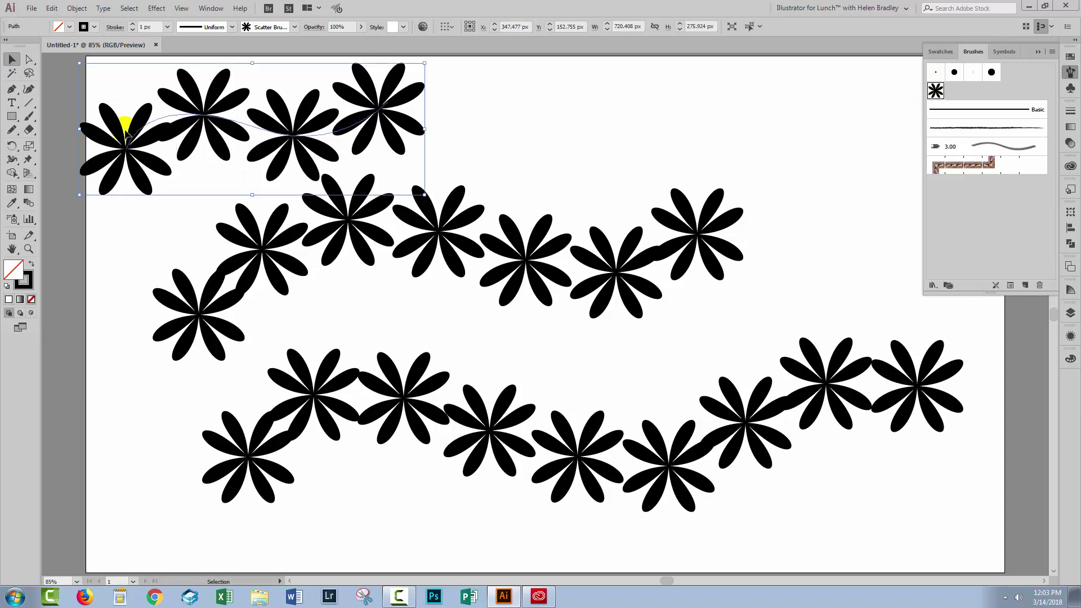
click(995, 286)
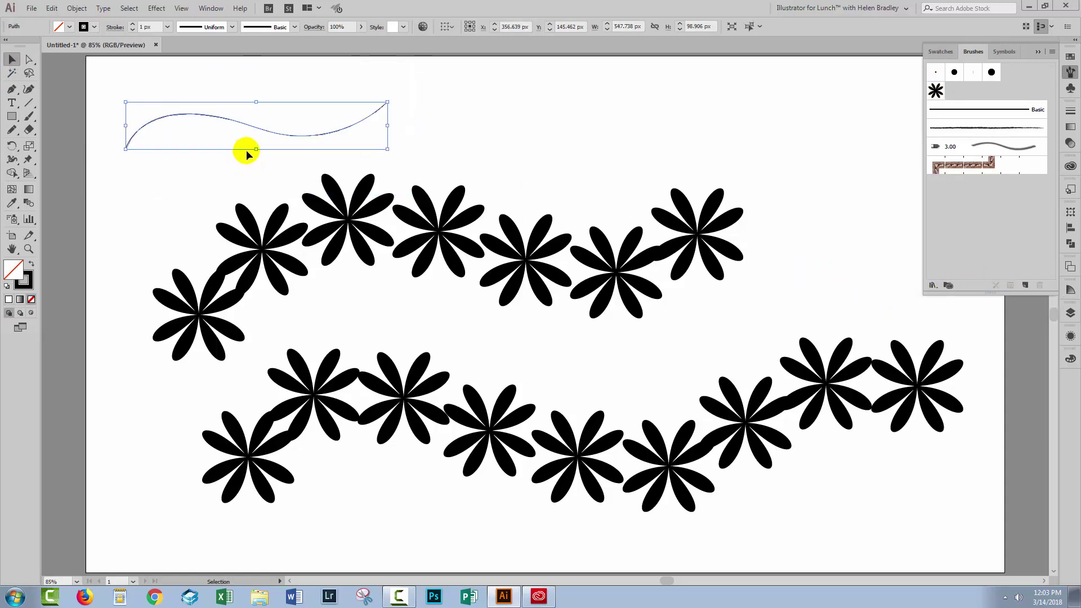
Step: Delete the lower flower path and pencil curve, then move the remaining row up-left
key(Delete)
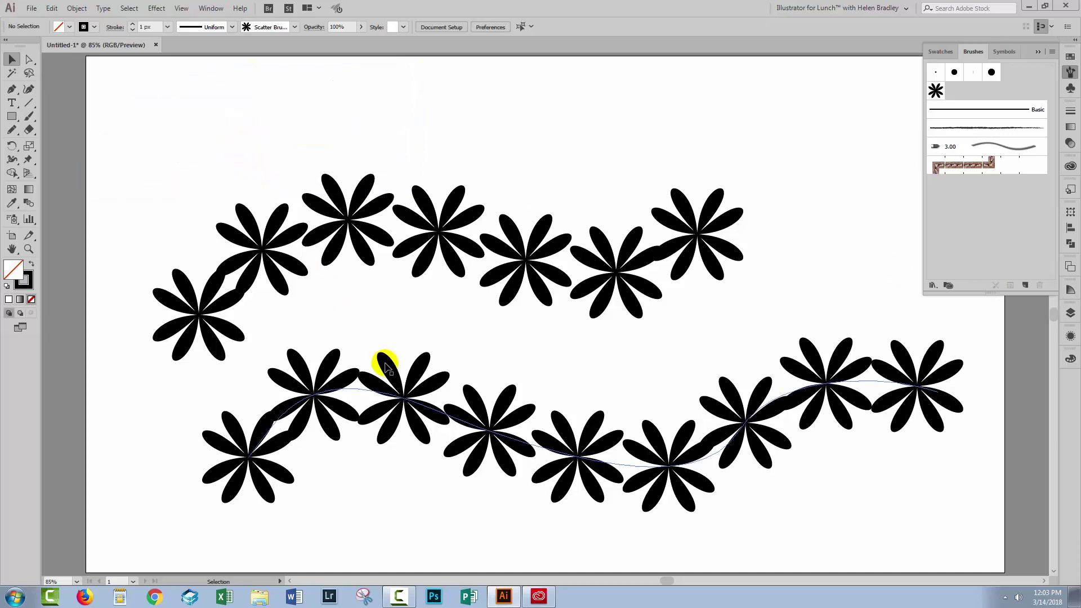
drag(381, 362, 403, 424)
key(Delete)
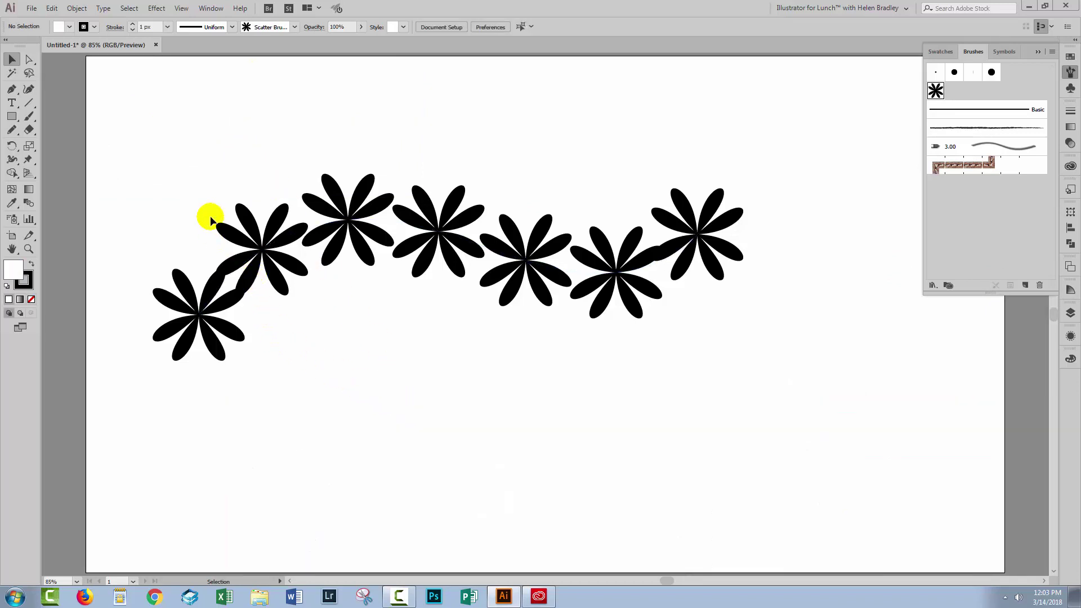
drag(211, 189, 355, 329)
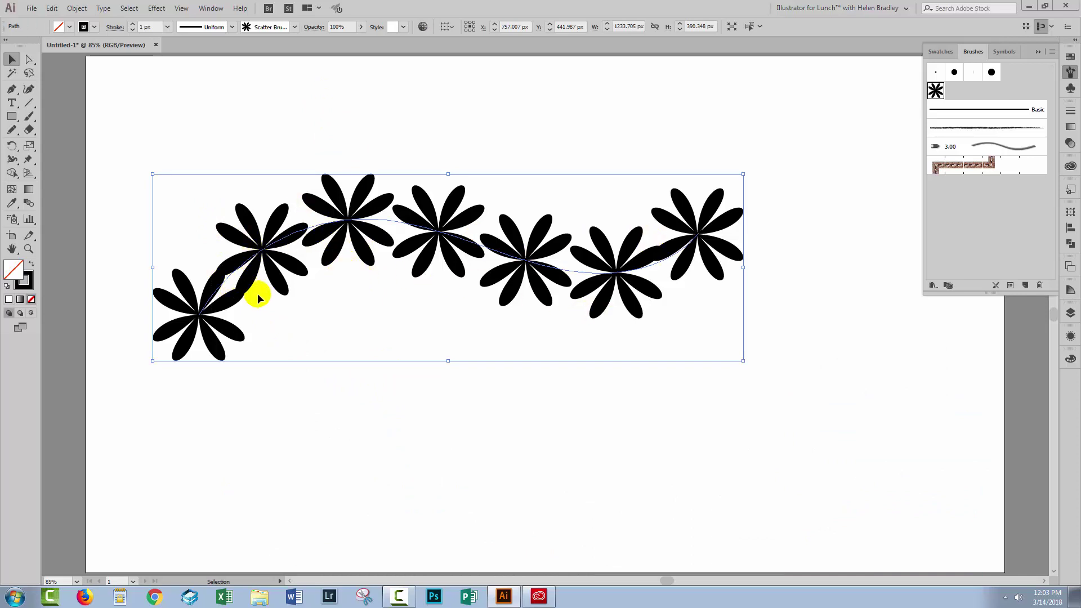
mouse_move(260, 256)
mouse_down()
mouse_move(222, 162)
mouse_move(208, 184)
mouse_up()
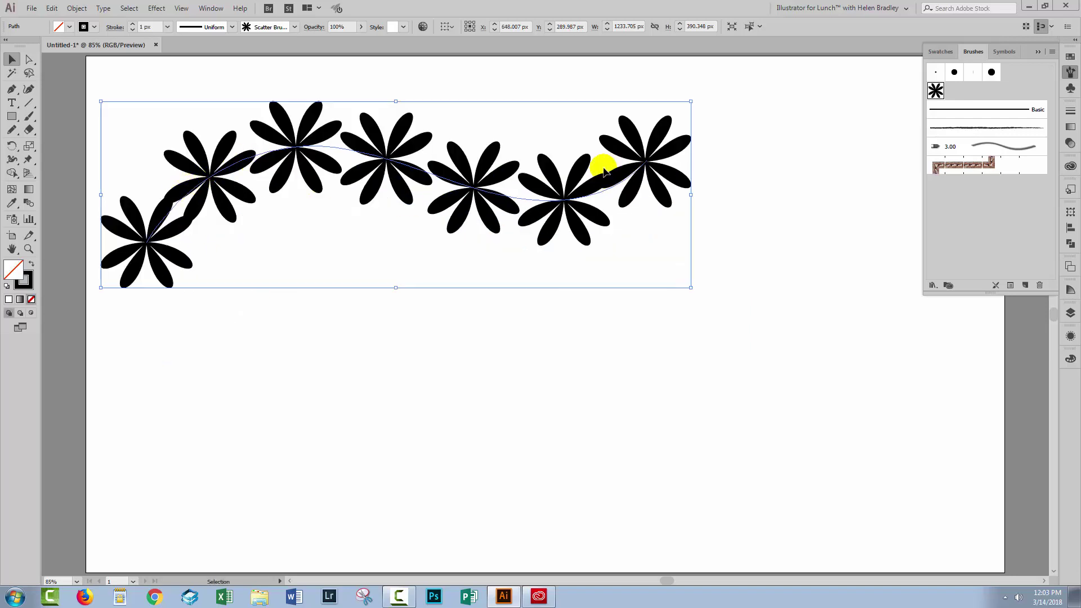
Step: Set Scatter Brush 1's Size to Random, ranging from 55% to 100%
double_click(935, 91)
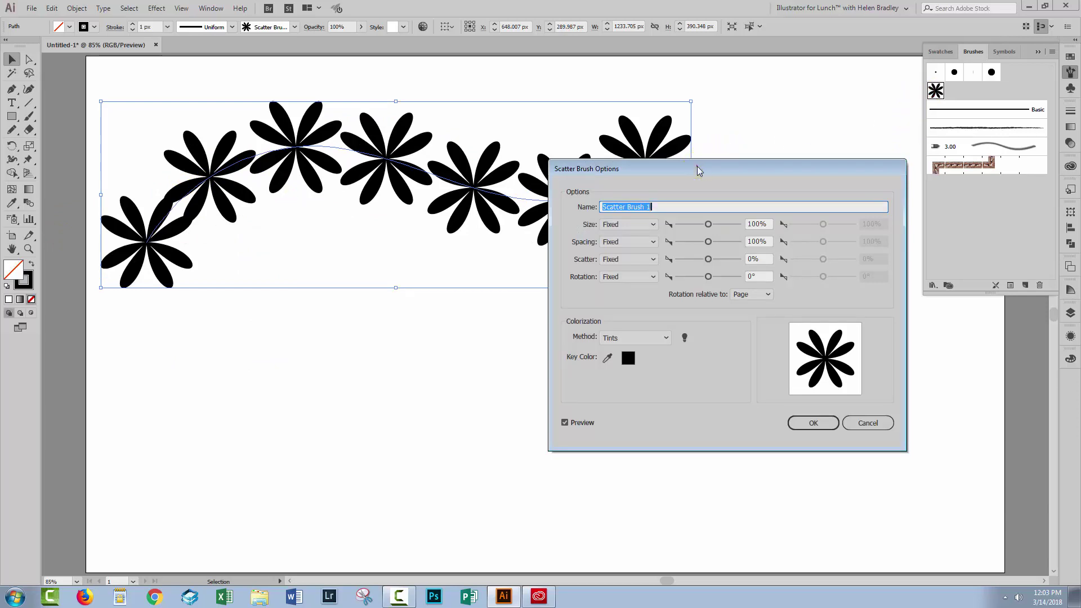
mouse_move(698, 169)
mouse_down()
mouse_move(777, 228)
mouse_move(763, 243)
mouse_up()
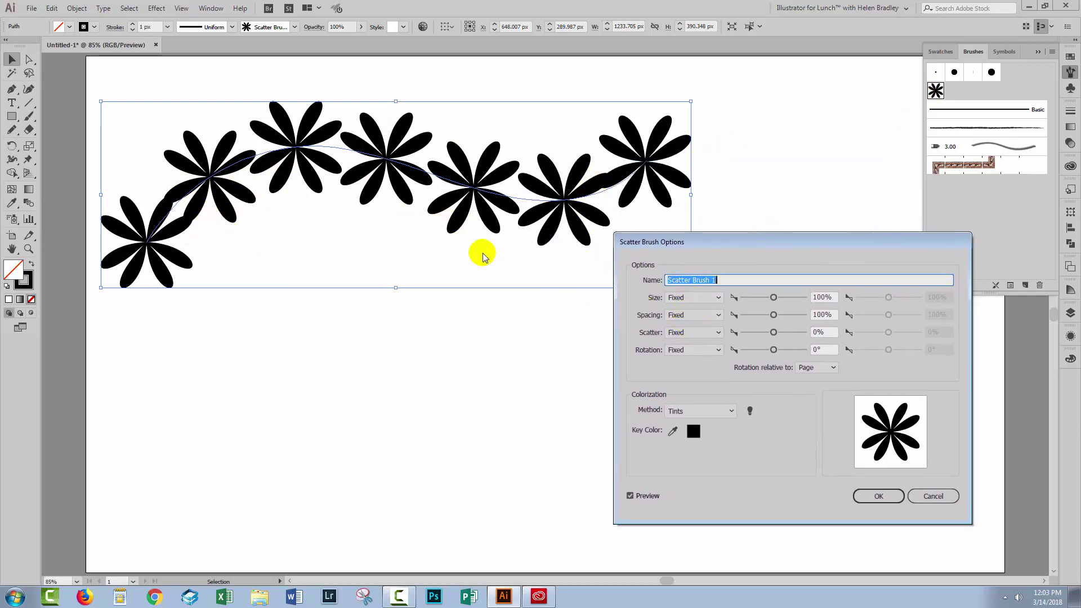
click(686, 298)
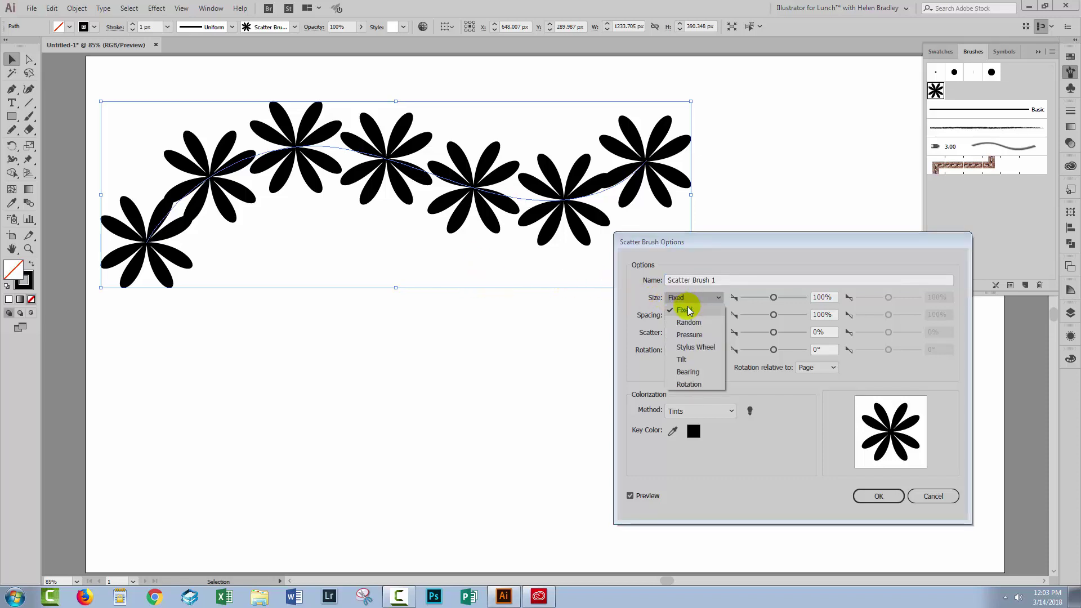
click(689, 323)
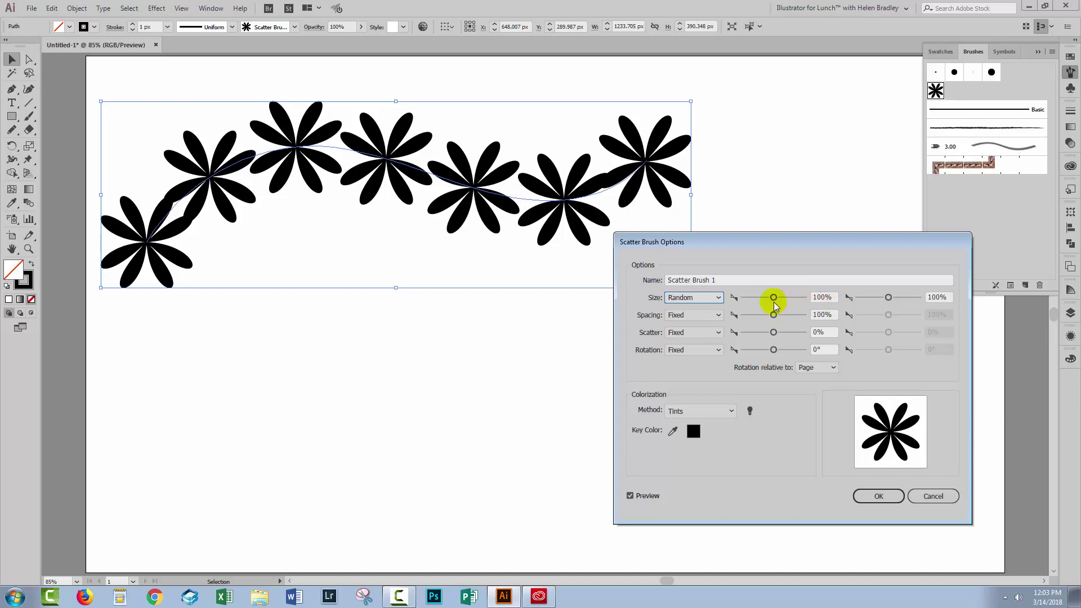
drag(774, 299, 757, 302)
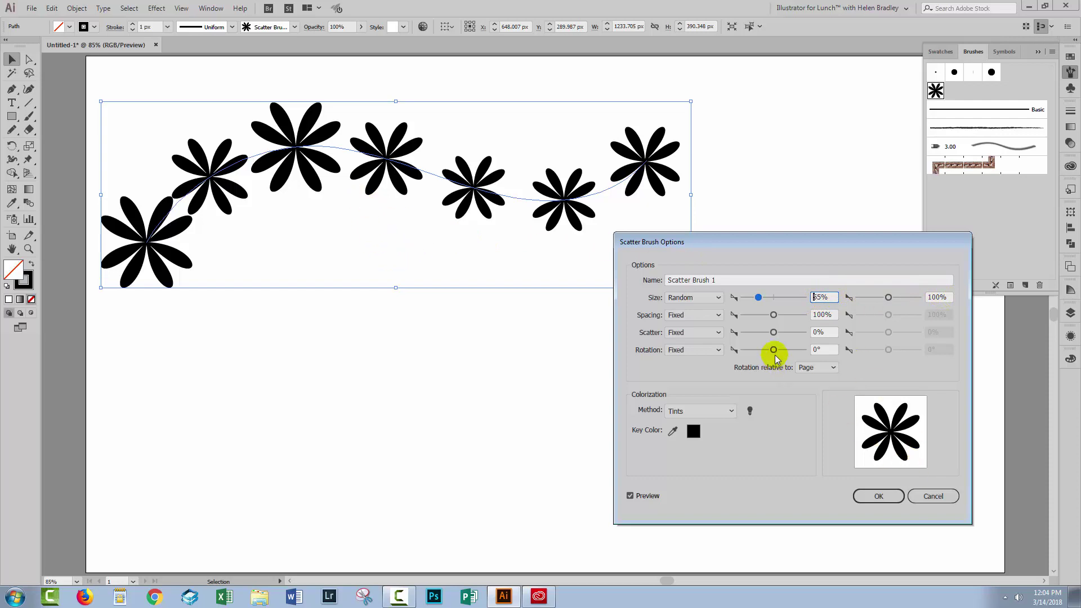
Step: Set the brush Spacing to Random between 83% and 117%, and Scatter to Random
click(692, 314)
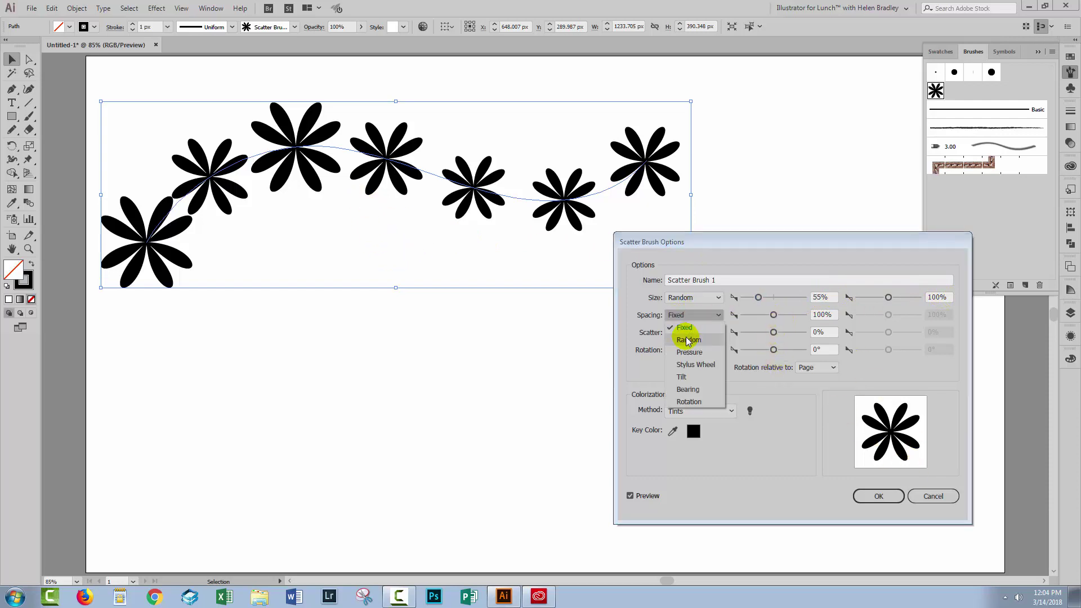
click(685, 341)
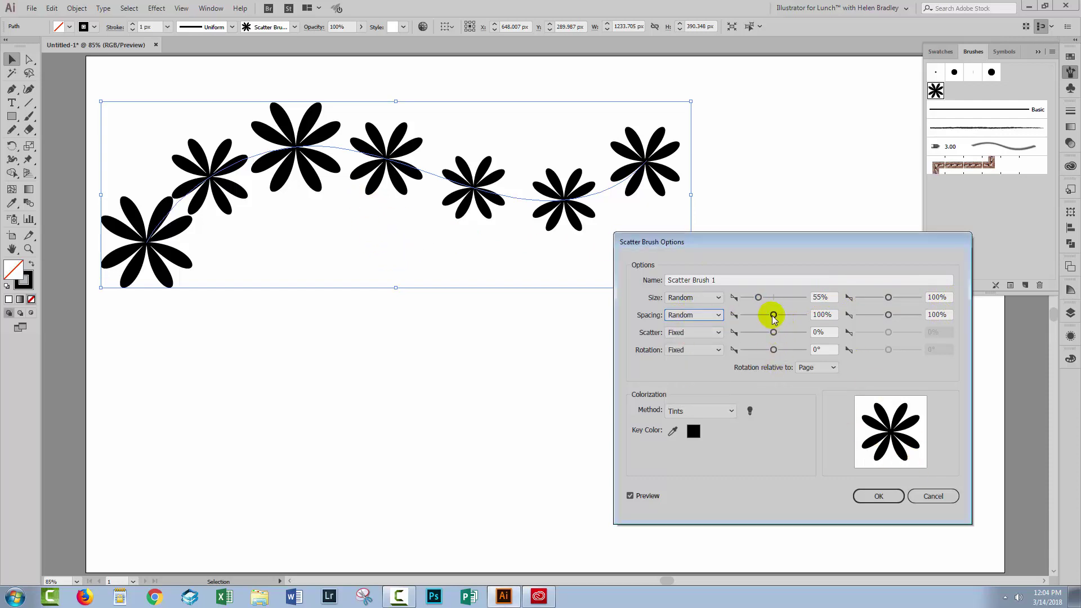
drag(774, 316, 770, 315)
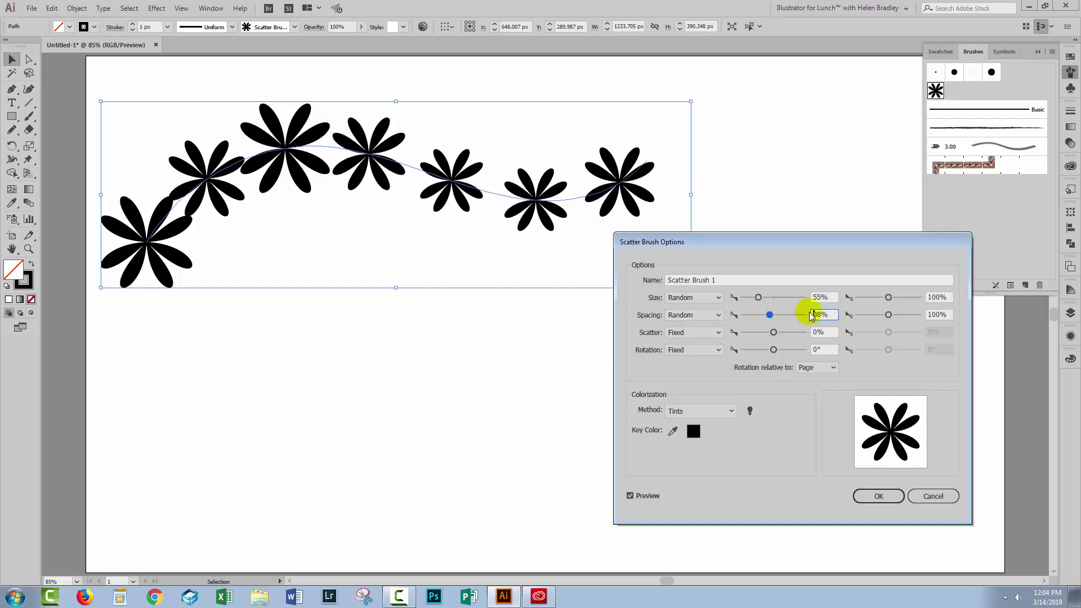
drag(770, 315, 769, 318)
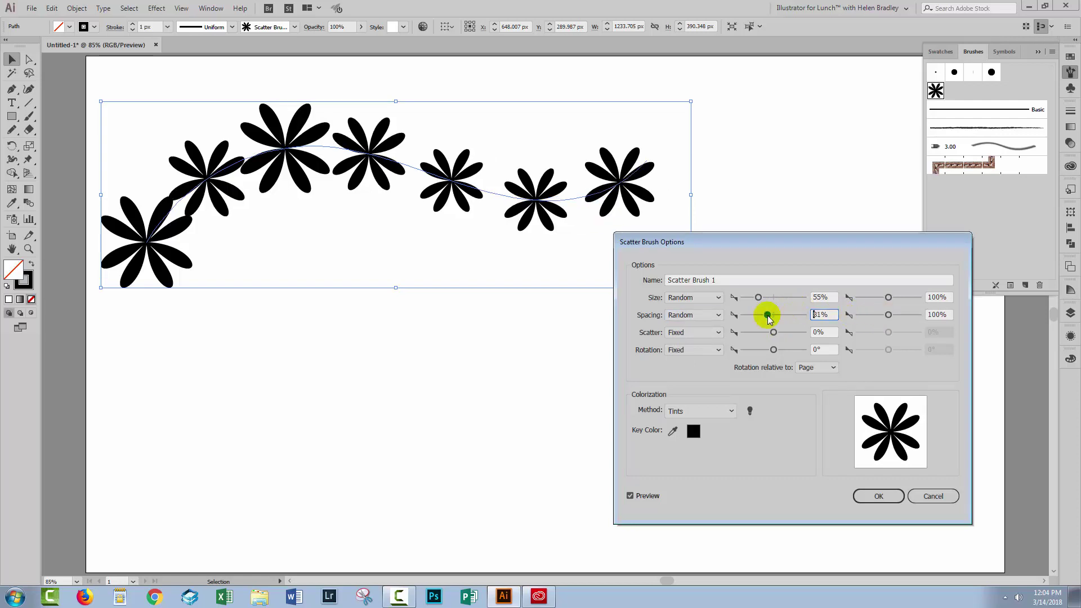
click(888, 315)
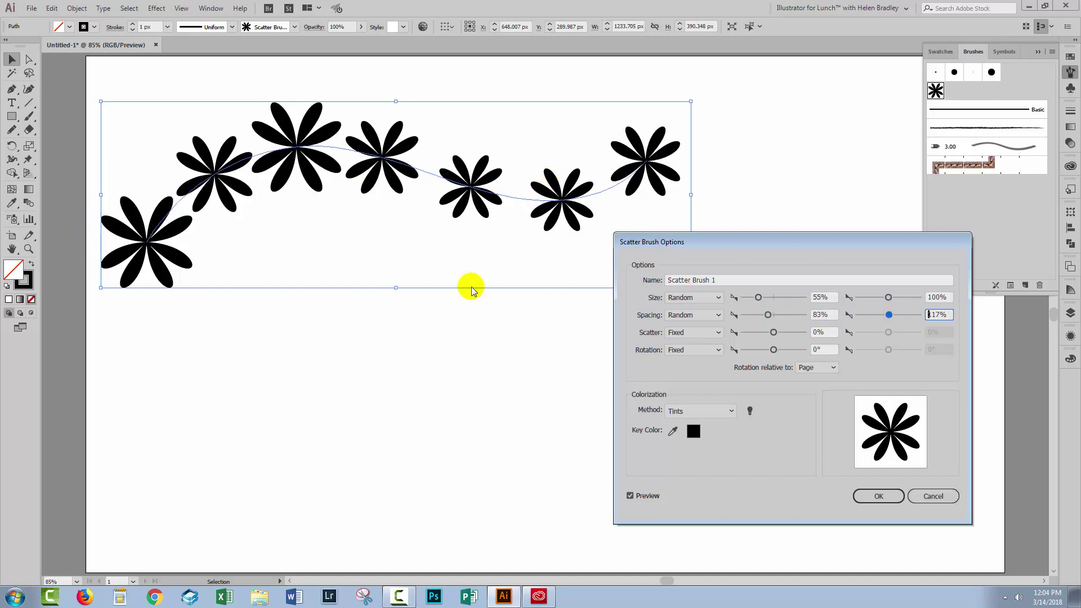
click(704, 333)
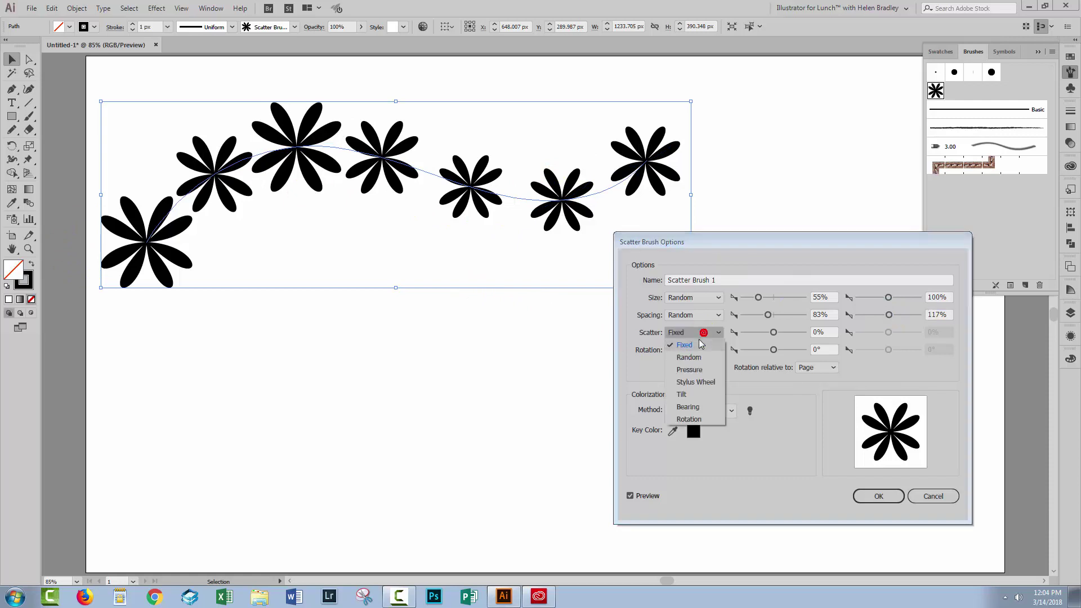
click(695, 357)
click(698, 333)
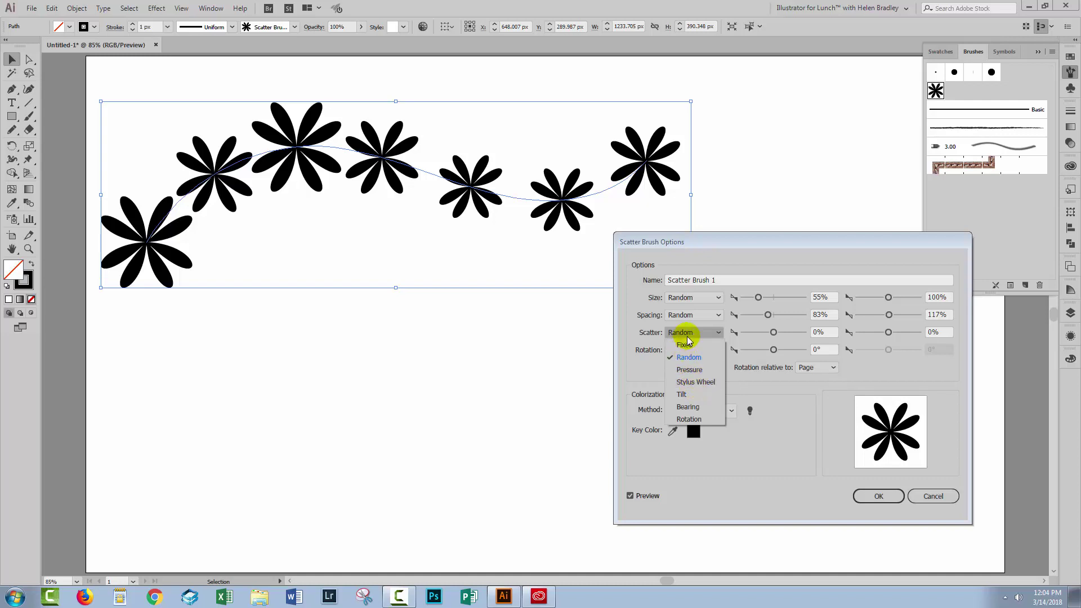
click(692, 358)
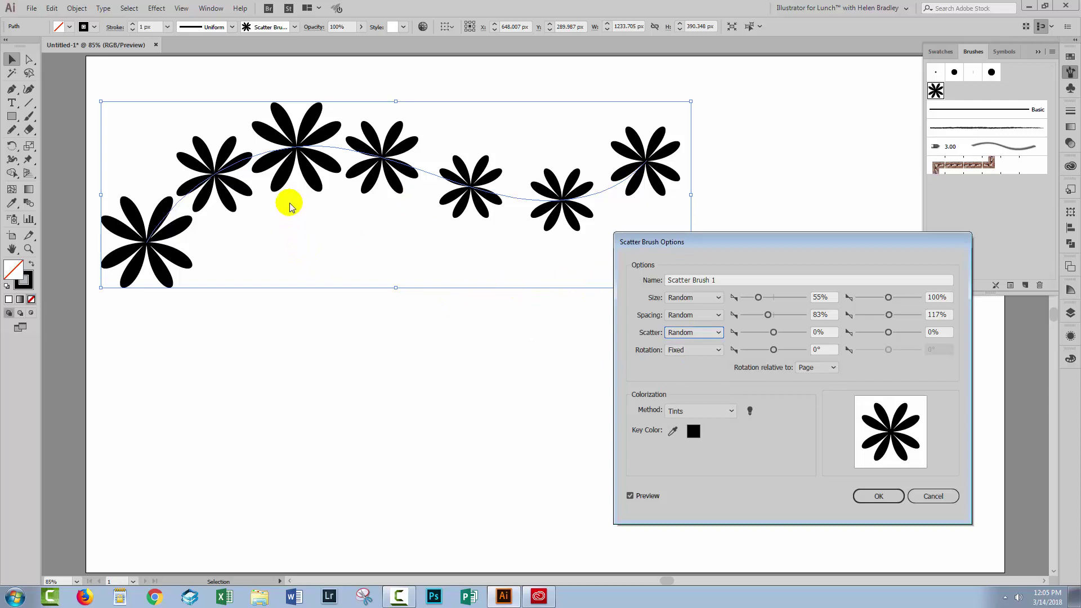
Step: Set the Scatter range to -74%–93% and the Spacing range to 53%–90%
click(774, 333)
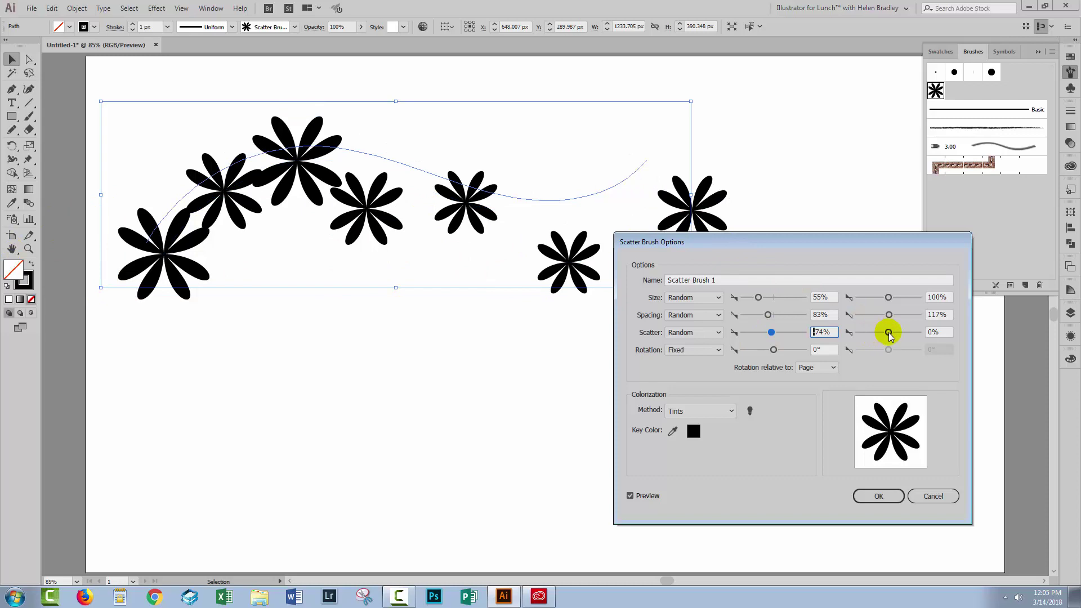
drag(889, 336, 892, 337)
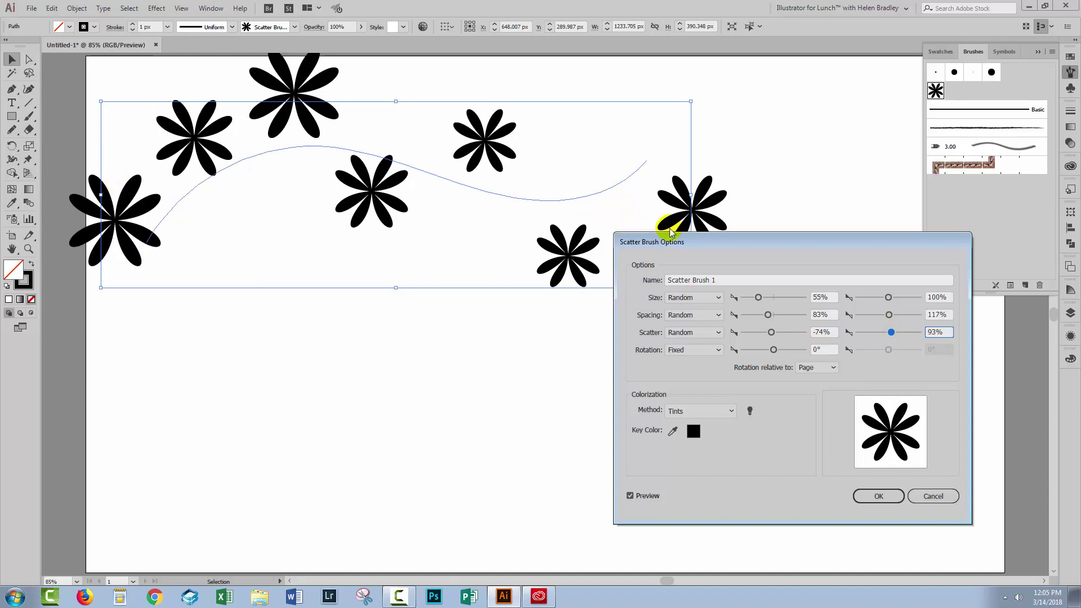
drag(671, 235, 640, 268)
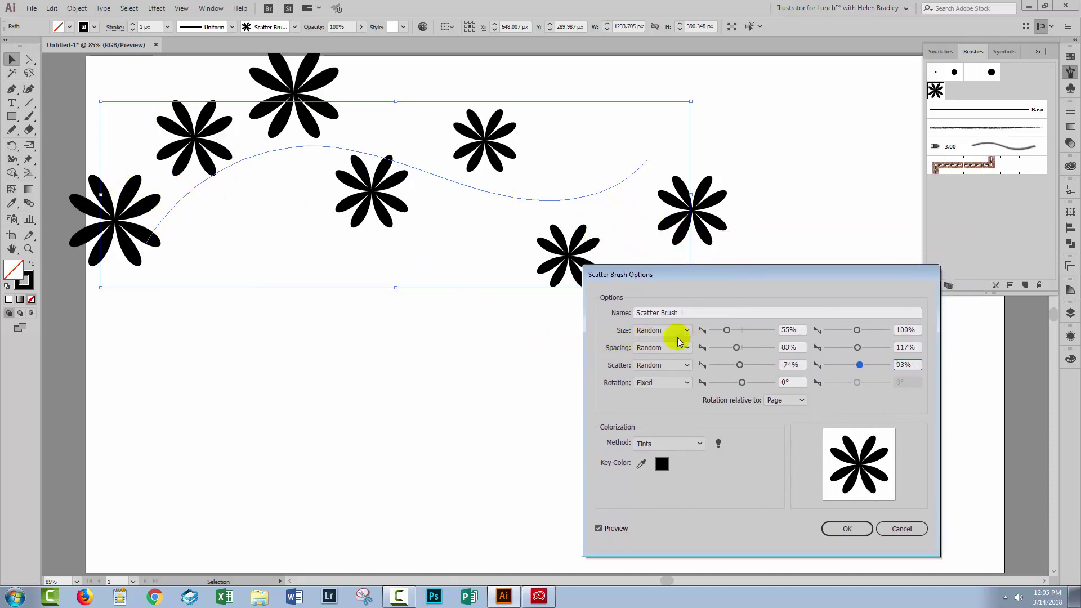
drag(736, 347, 728, 350)
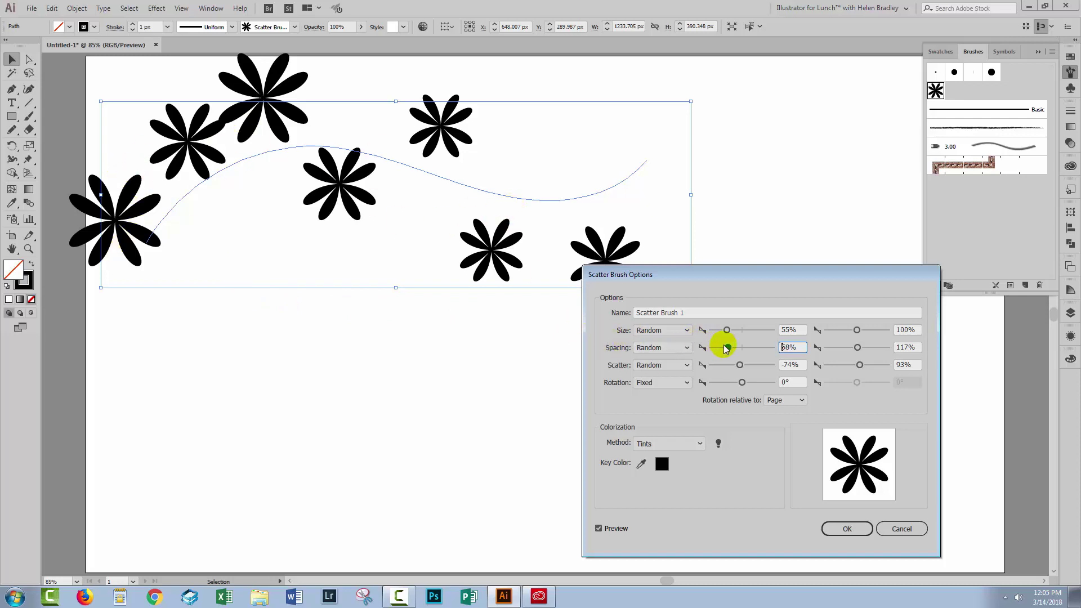
drag(726, 349, 725, 348)
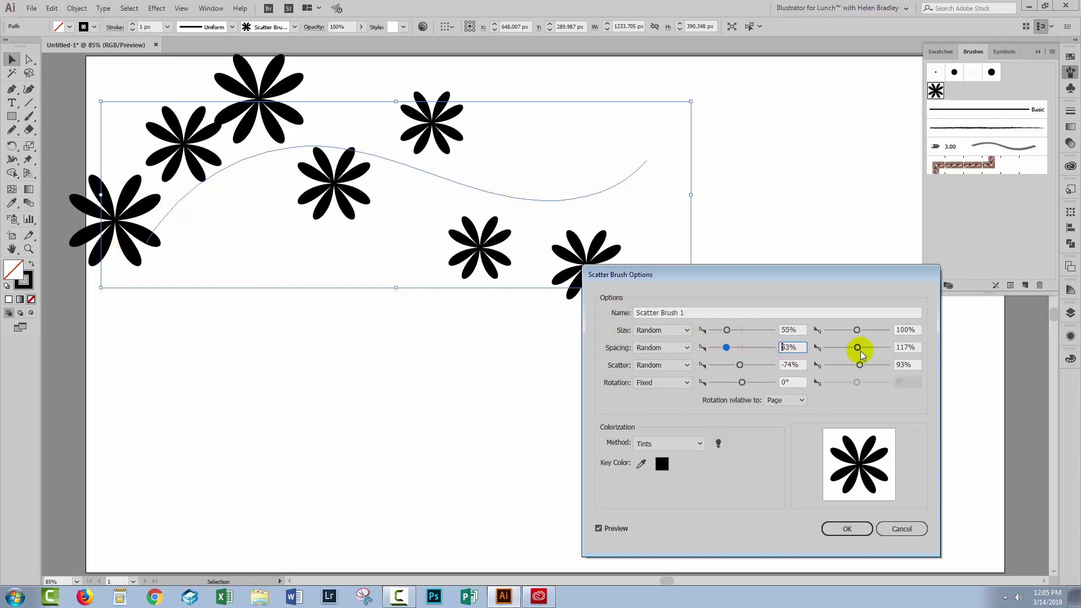
drag(858, 350, 853, 350)
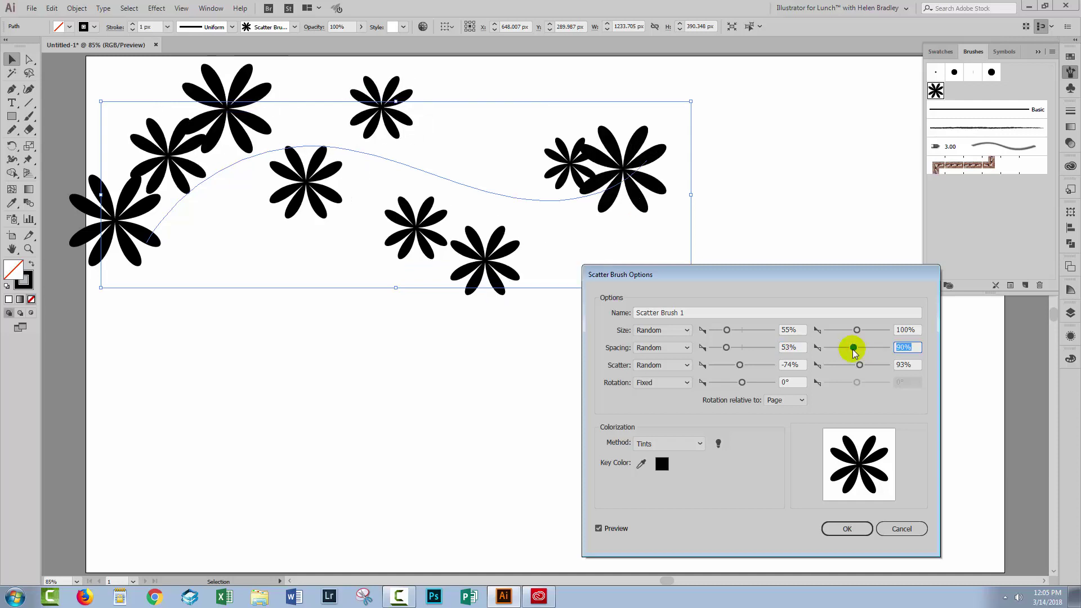
Step: Set Rotation to Random from 0° to 90° and confirm the Scatter Brush Options
click(646, 383)
click(651, 407)
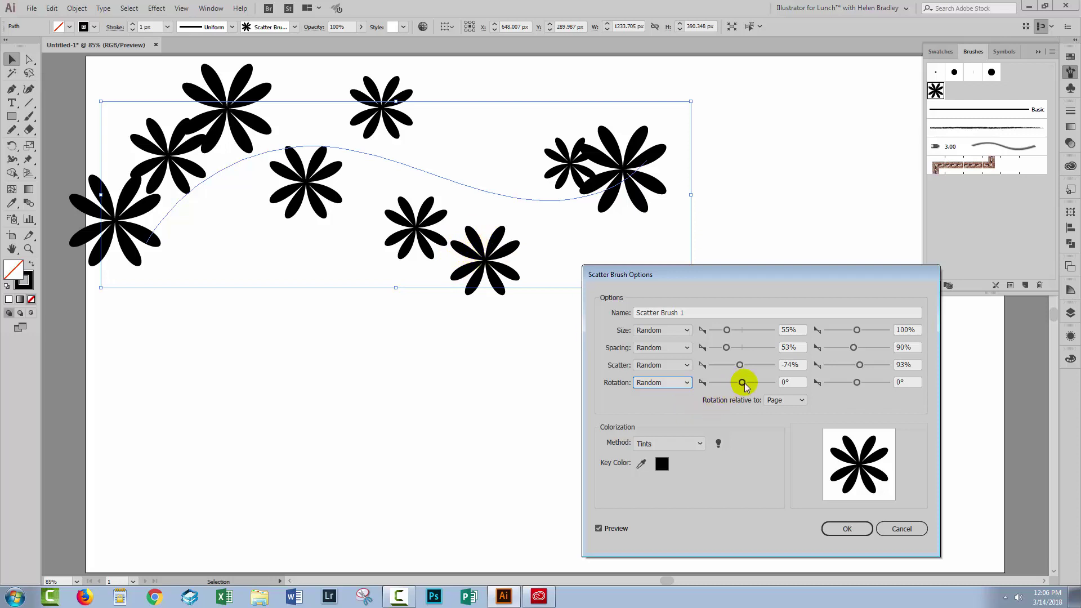
click(905, 382)
text(9)
key(Tab)
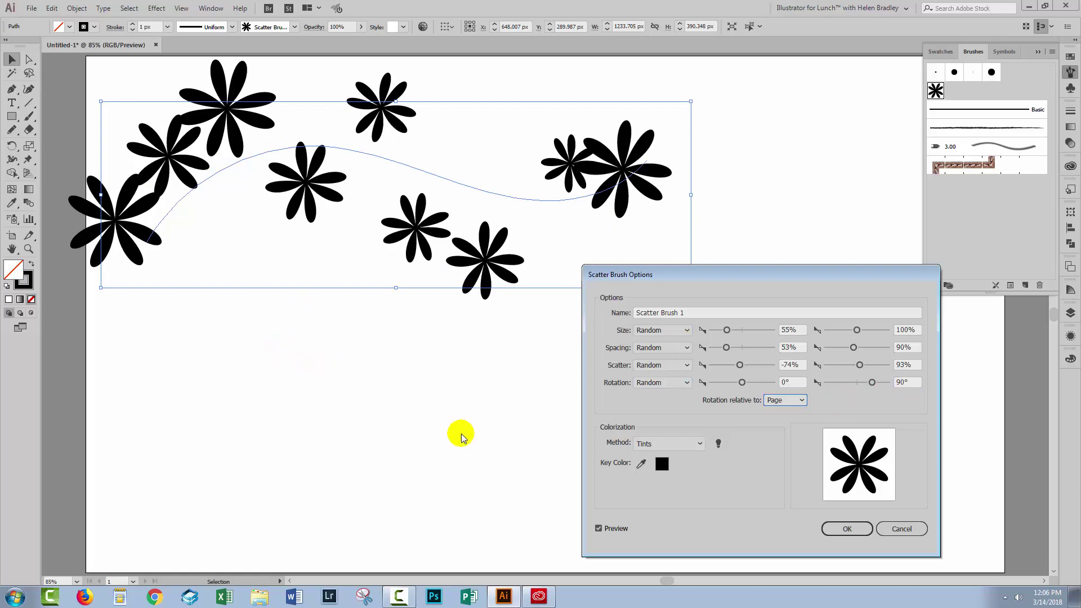
click(844, 529)
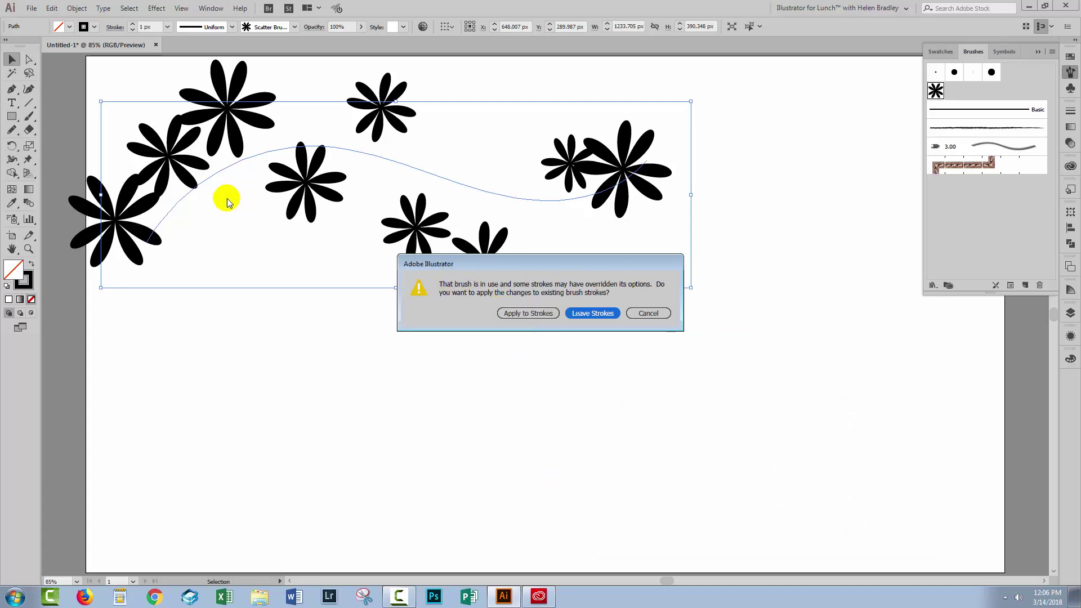
Step: Apply the updated brush to existing strokes and colour the flowers' stroke d42b00
click(515, 316)
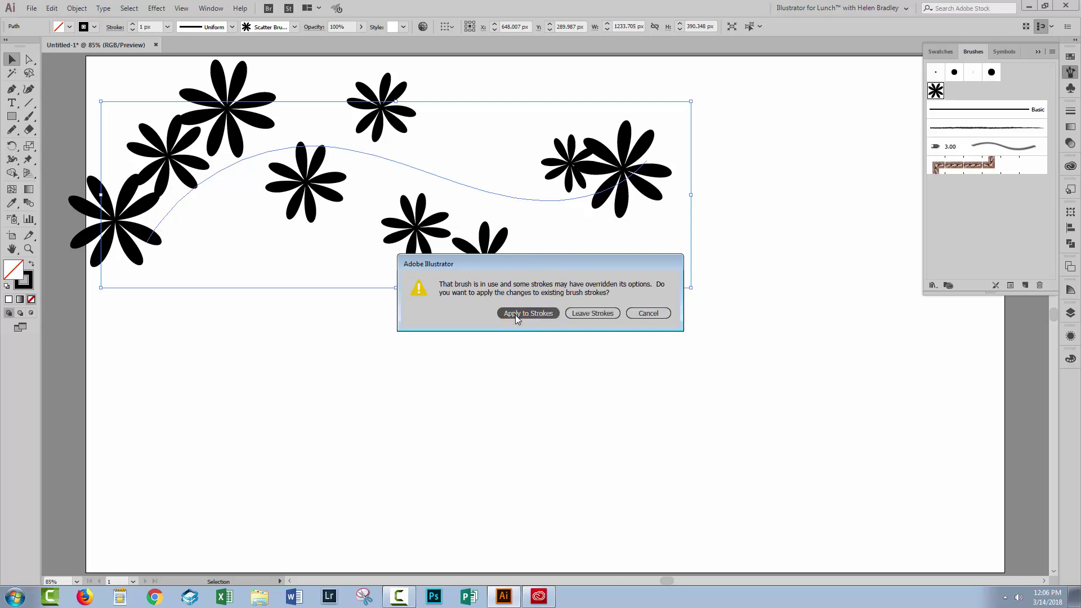
click(27, 284)
click(939, 384)
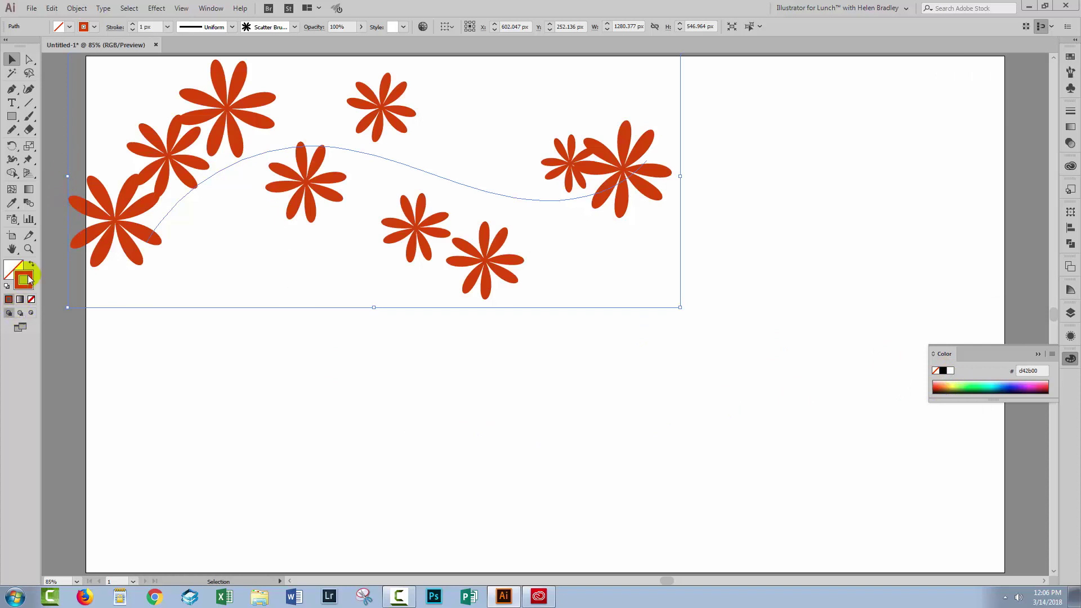
Step: Shift the flower path down-right, deselect it, and pick violet-blue 4715ff
mouse_move(125, 224)
mouse_down()
mouse_move(188, 265)
mouse_move(198, 286)
mouse_up()
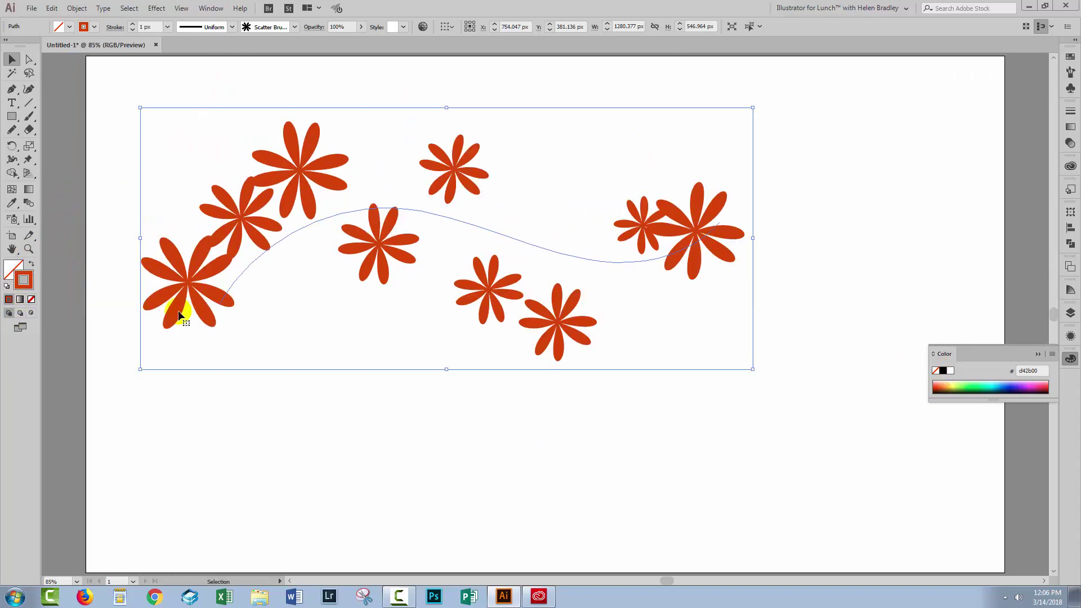
click(281, 414)
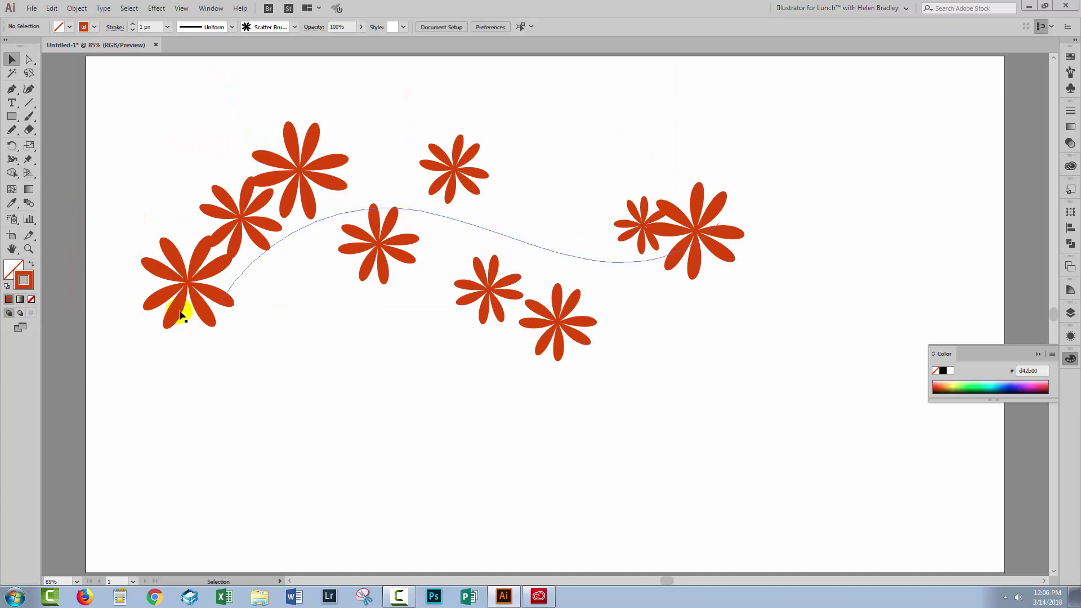
click(228, 289)
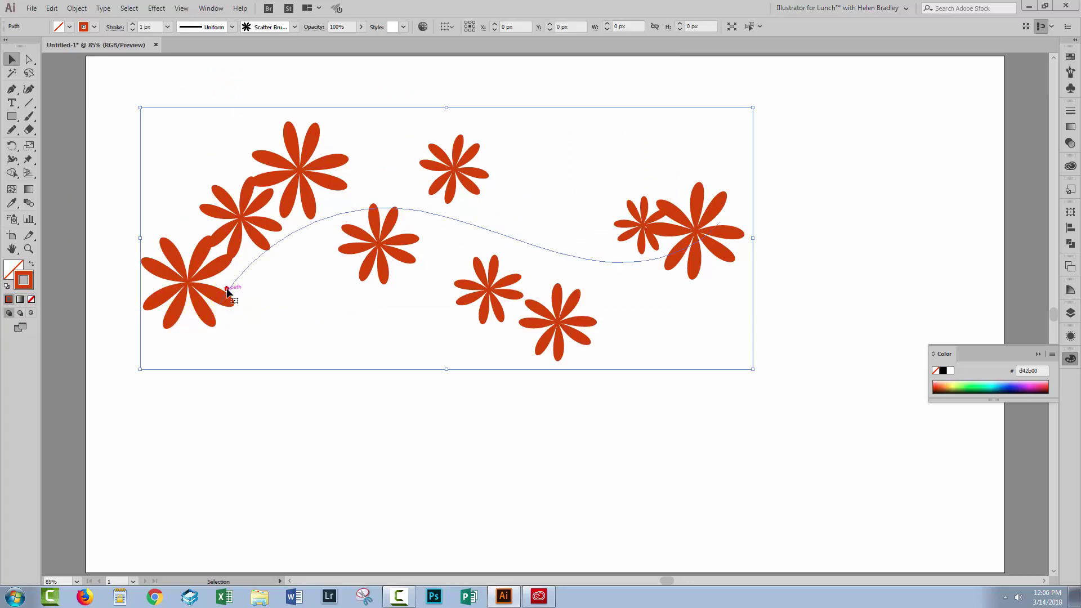
click(357, 482)
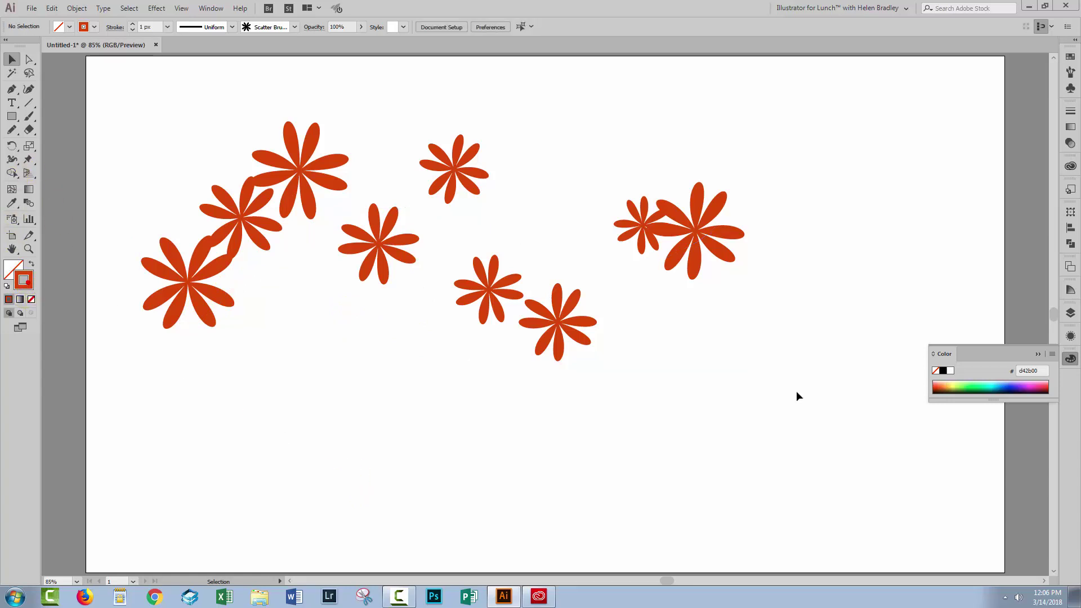
click(1013, 389)
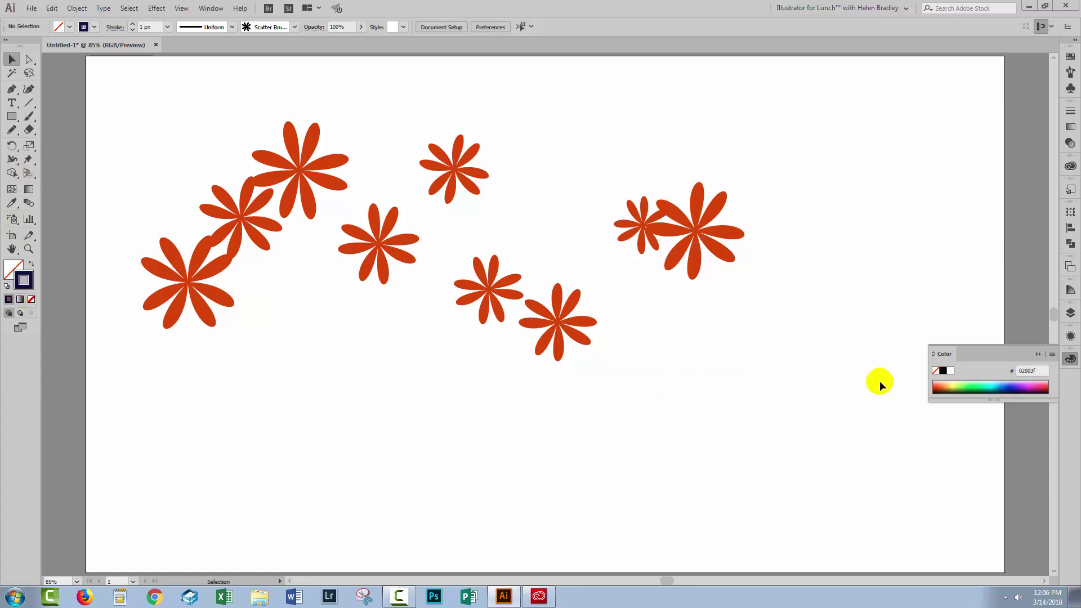
click(1013, 386)
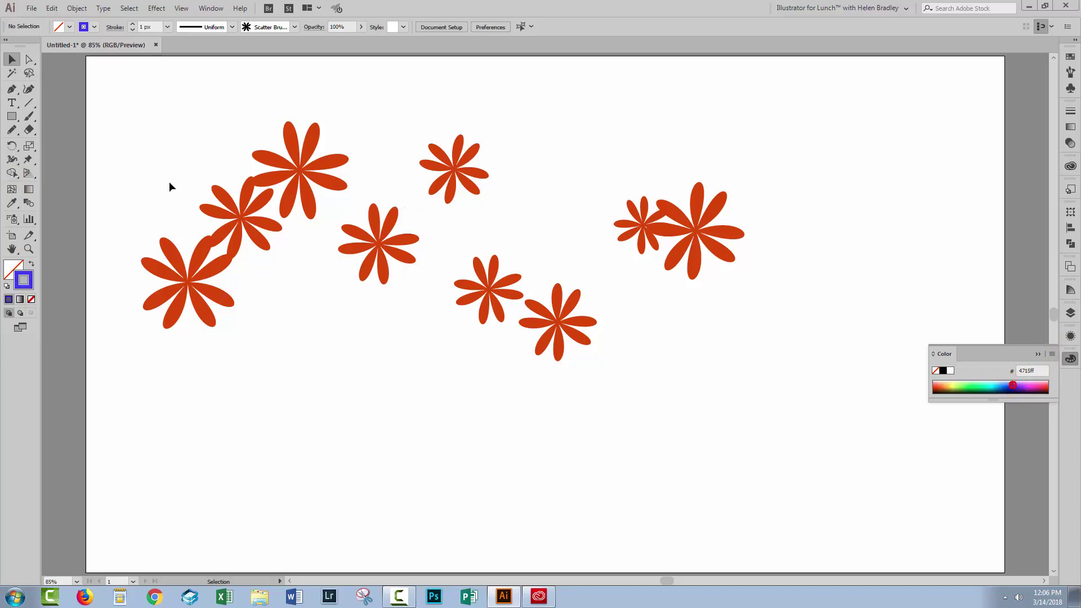
Step: Paint a wavy stroke of violet-blue scatter flowers across the lower page, then nudge it up-left
click(28, 116)
click(1071, 71)
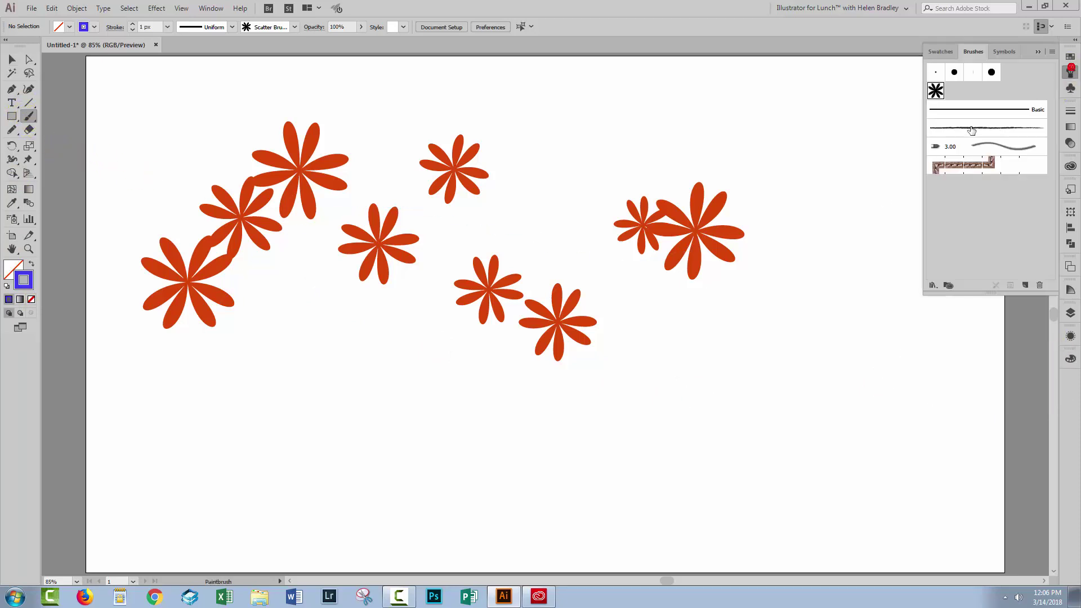
mouse_move(393, 477)
mouse_down()
mouse_move(602, 506)
mouse_move(825, 360)
mouse_up()
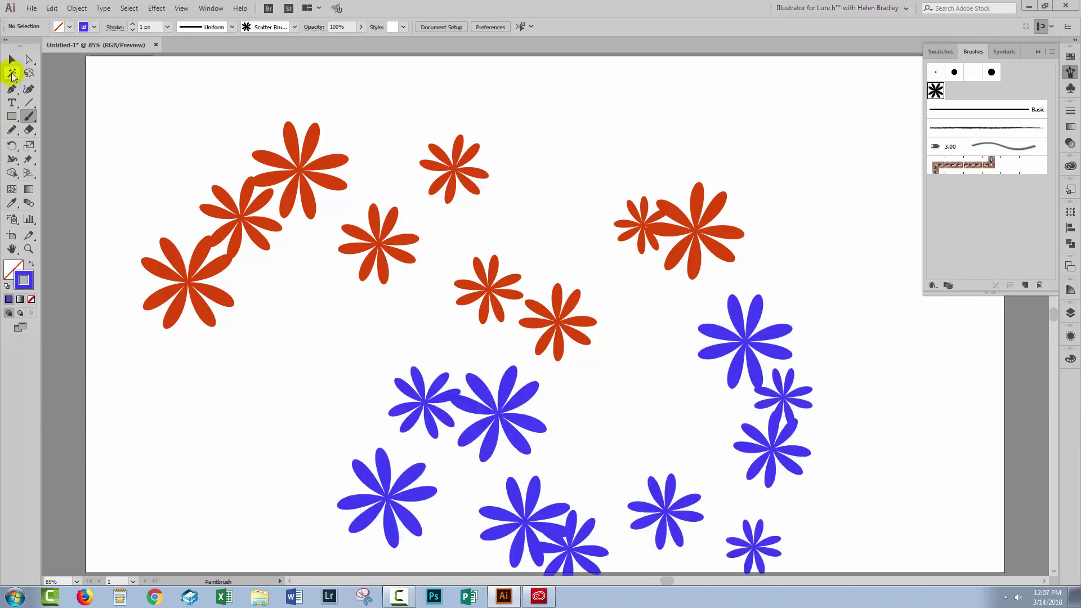
click(12, 63)
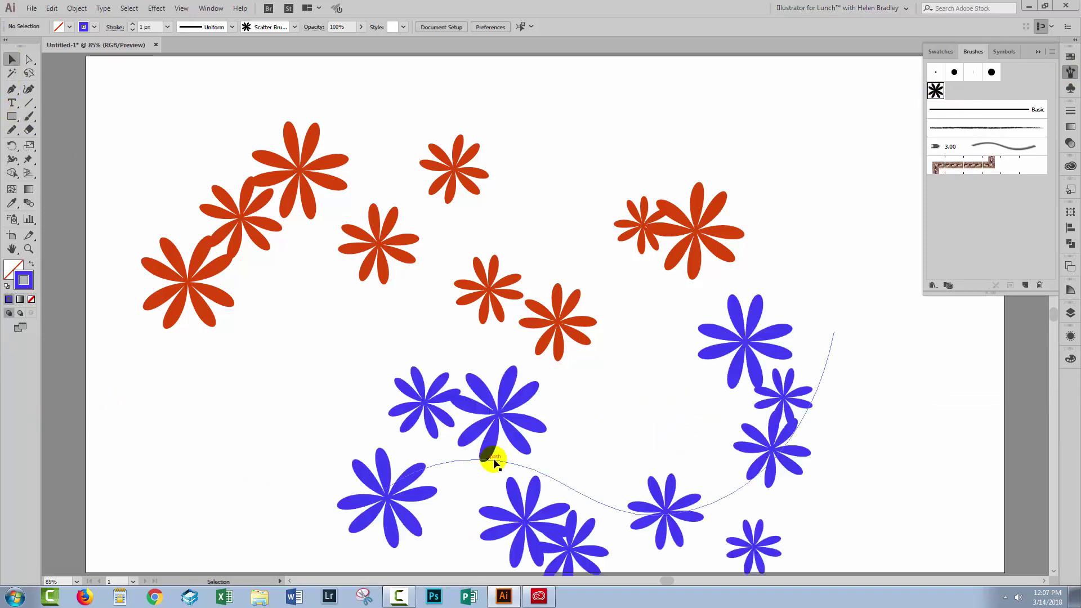
drag(777, 534, 780, 540)
mouse_move(754, 461)
mouse_down()
mouse_move(606, 415)
mouse_move(744, 425)
mouse_move(739, 415)
mouse_up()
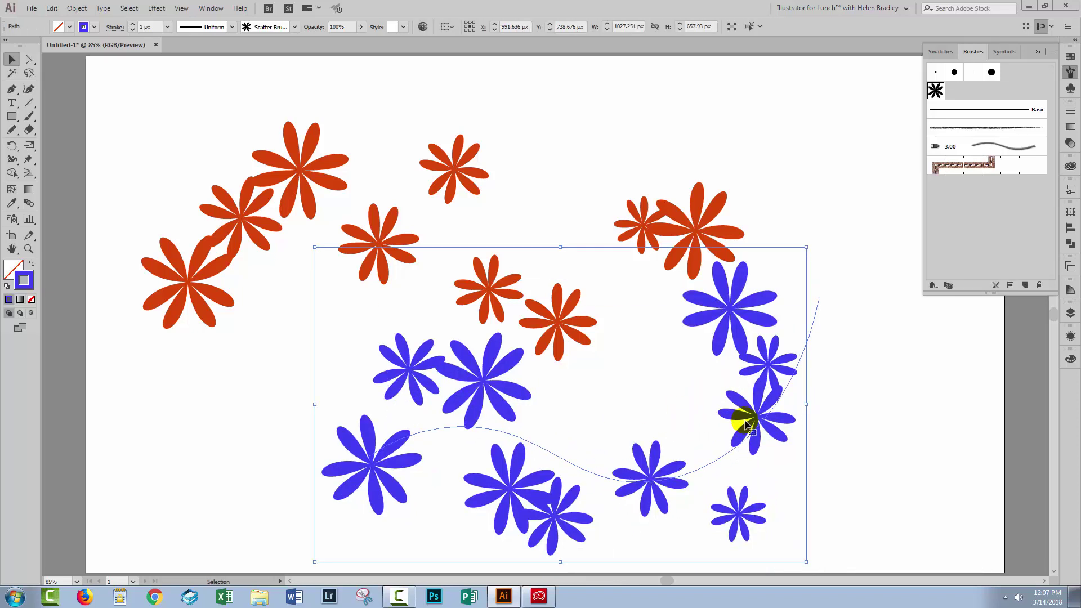
Step: Set the blue stroke's scatter brush Size to Random 10%–25% with Preview on, and confirm
click(1011, 286)
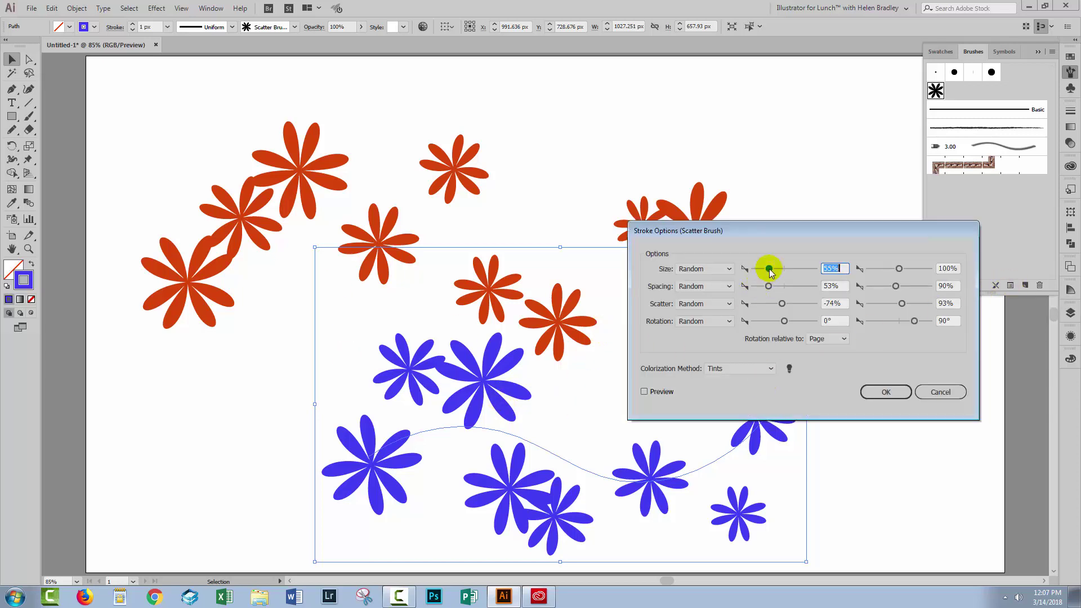
click(946, 392)
click(1013, 286)
mouse_move(778, 234)
mouse_down()
mouse_move(799, 308)
mouse_move(813, 313)
mouse_up()
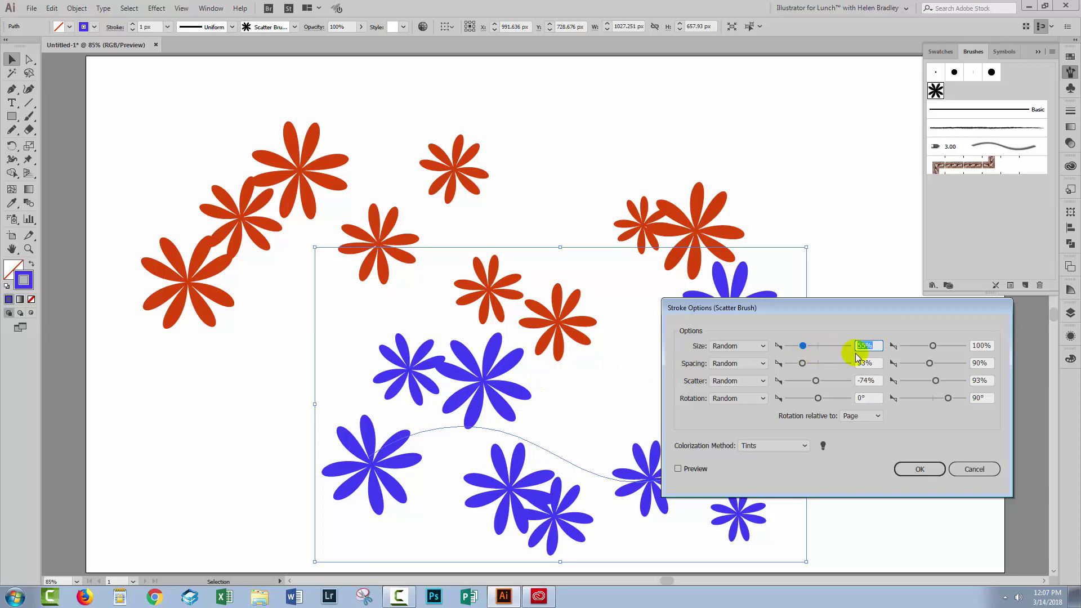
text(10)
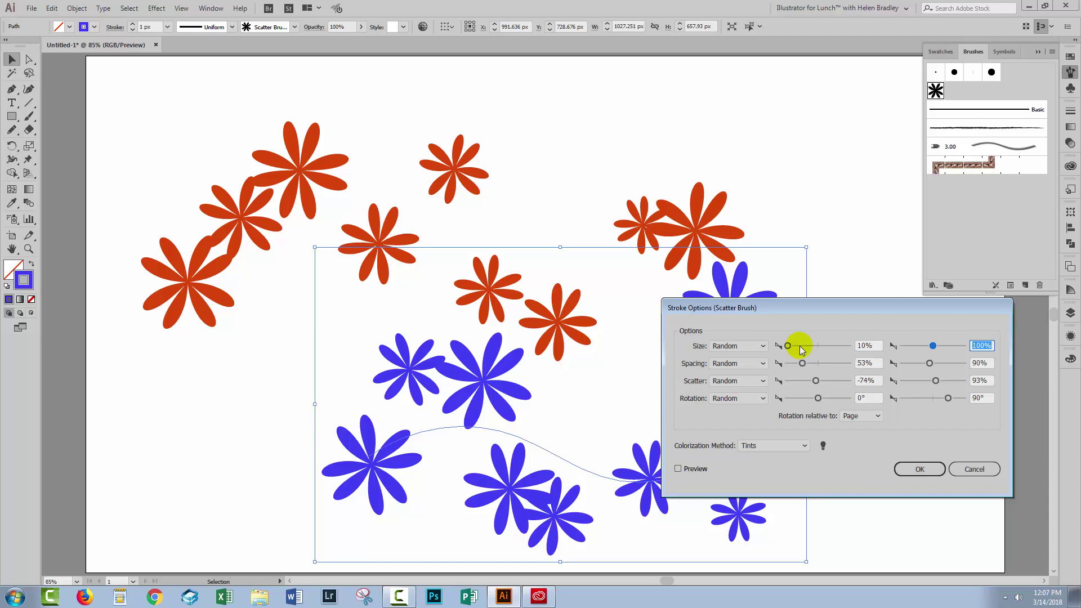
text(27.25)
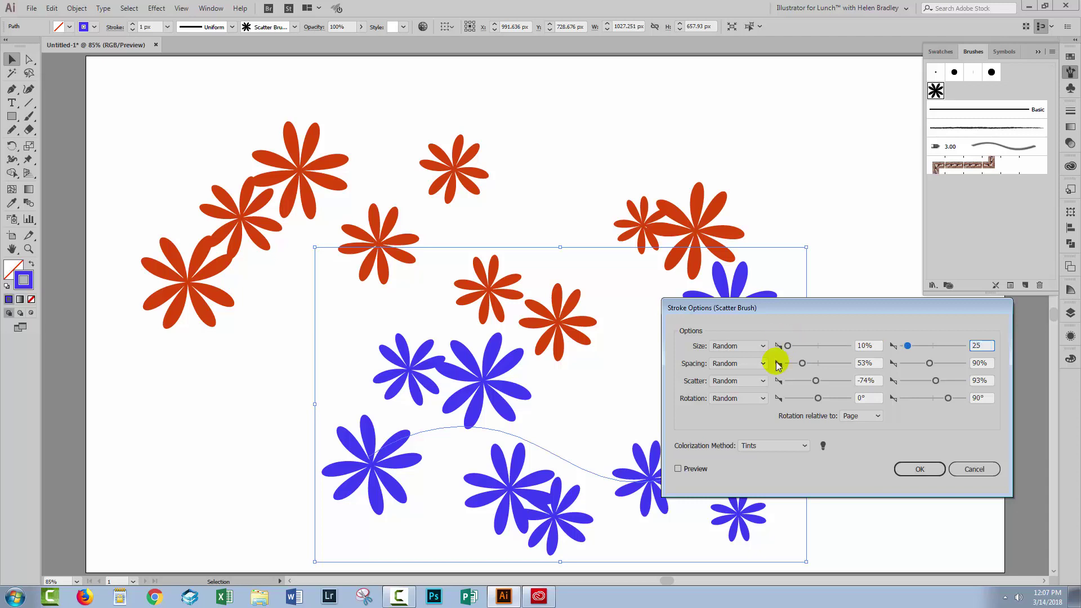
key(Tab)
click(679, 469)
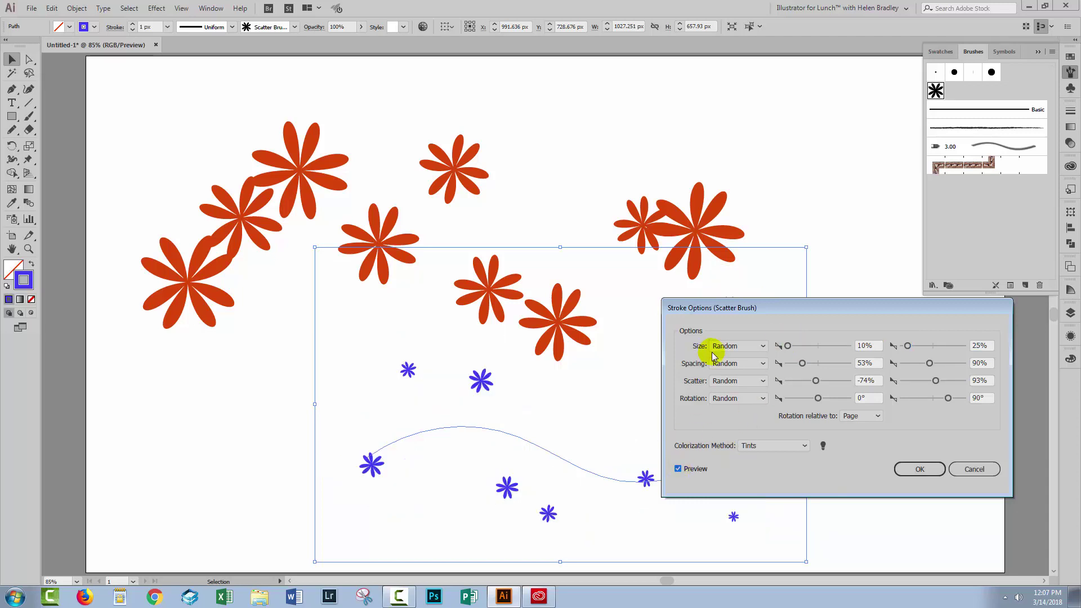
click(756, 306)
drag(757, 307, 658, 142)
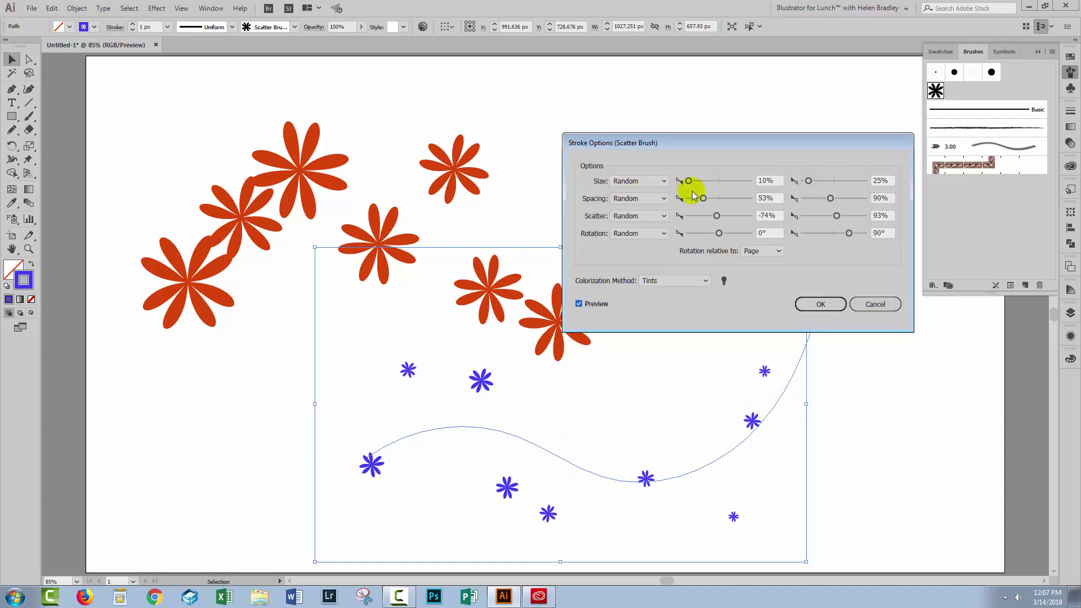
click(815, 303)
Step: Deselect, then marquee-select the wavy path of small blue flowers again
click(403, 511)
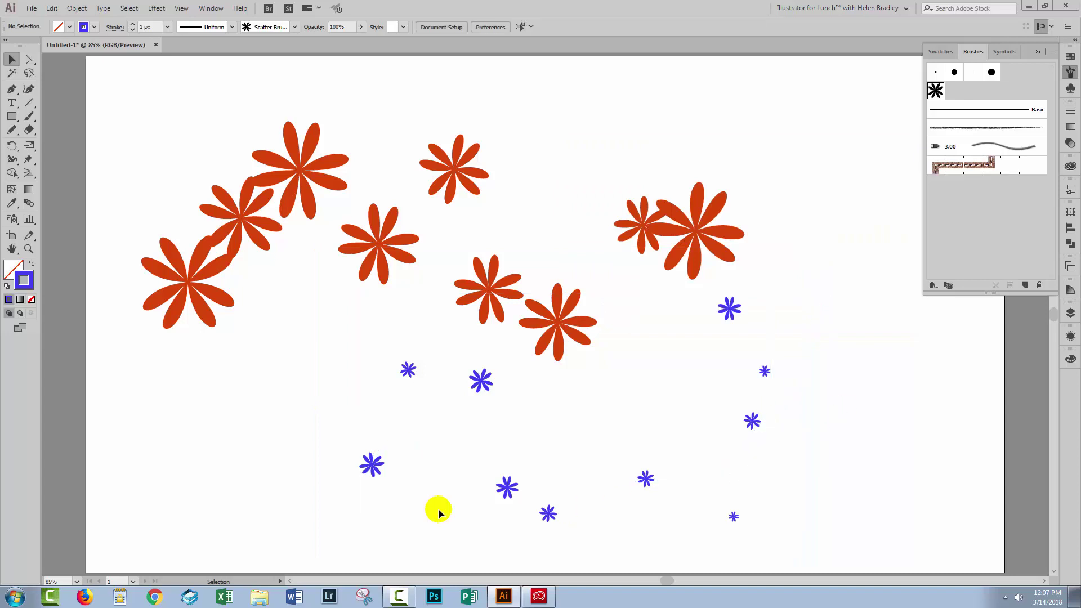
click(240, 438)
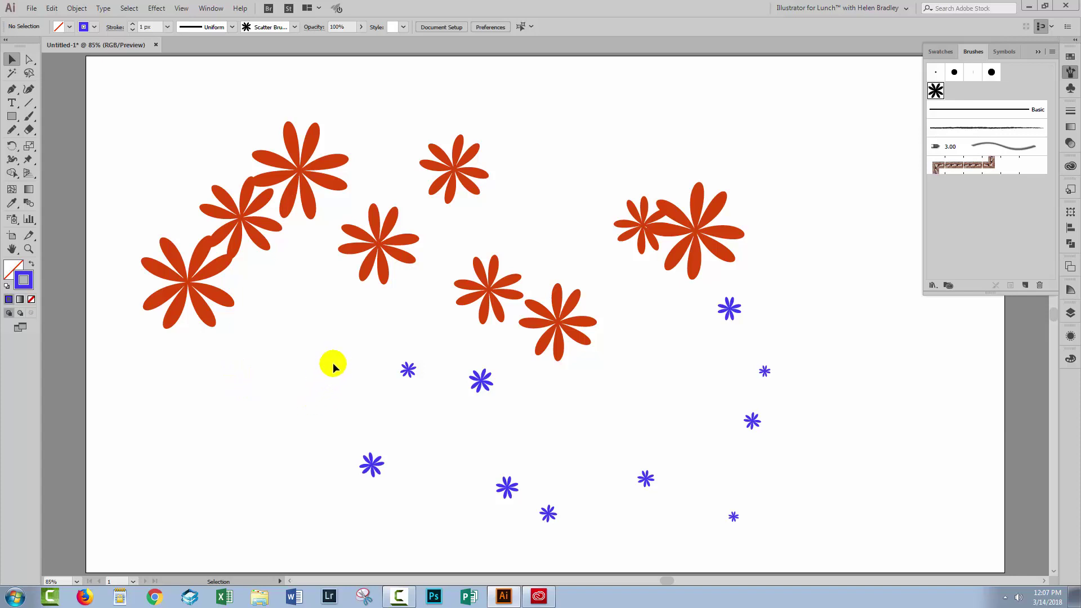
drag(438, 466, 408, 473)
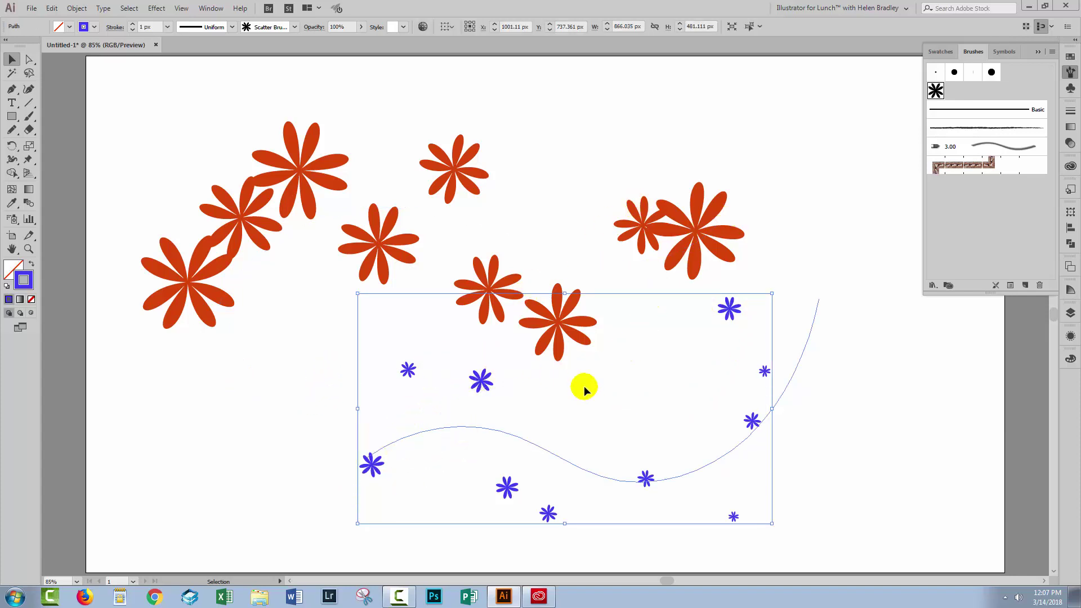
click(372, 396)
drag(257, 368, 467, 477)
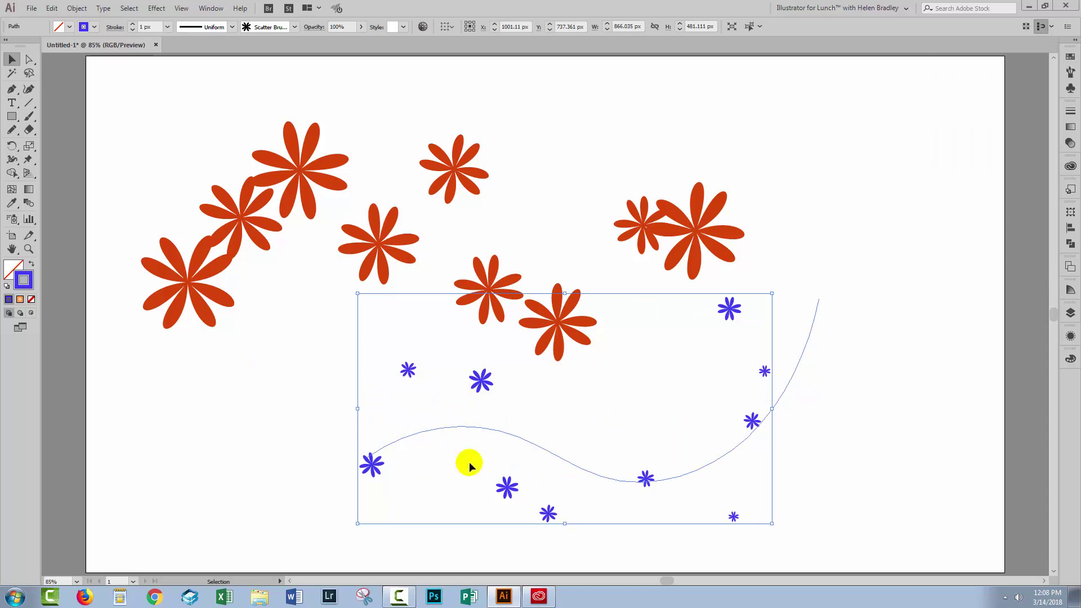
Step: Expand the blue scatter-brush stroke into shapes and float an enlarged Layers panel beside the artwork
click(78, 9)
click(95, 143)
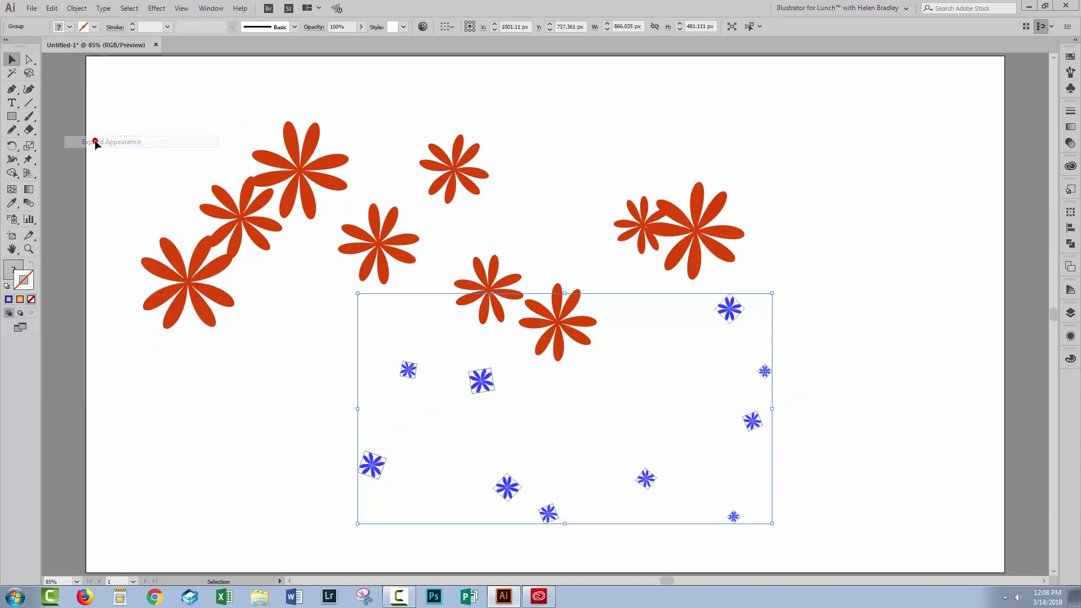
click(1069, 313)
drag(941, 306, 831, 185)
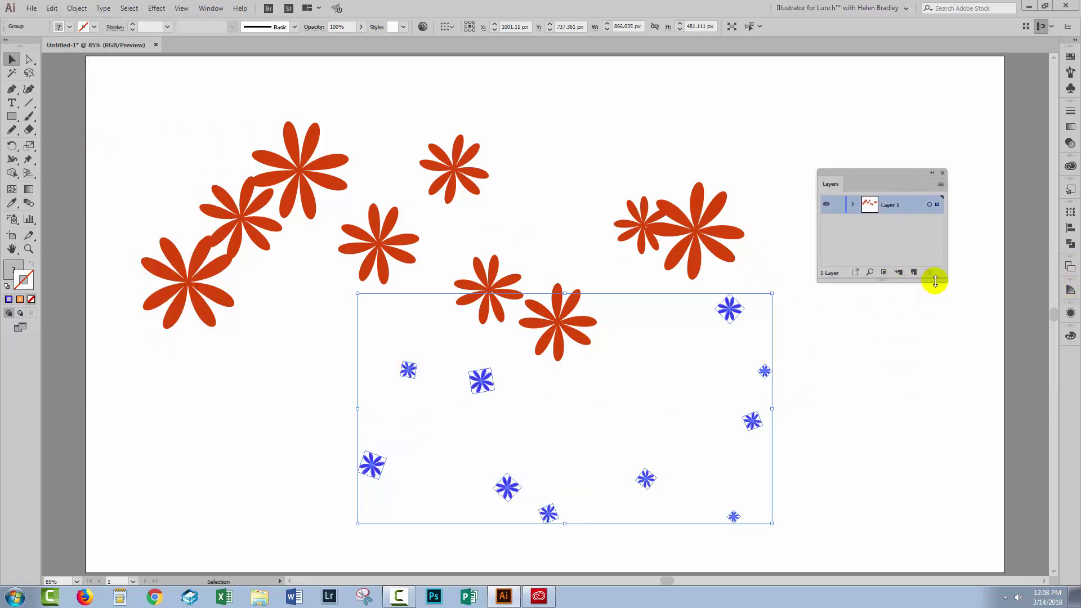
drag(935, 281, 985, 466)
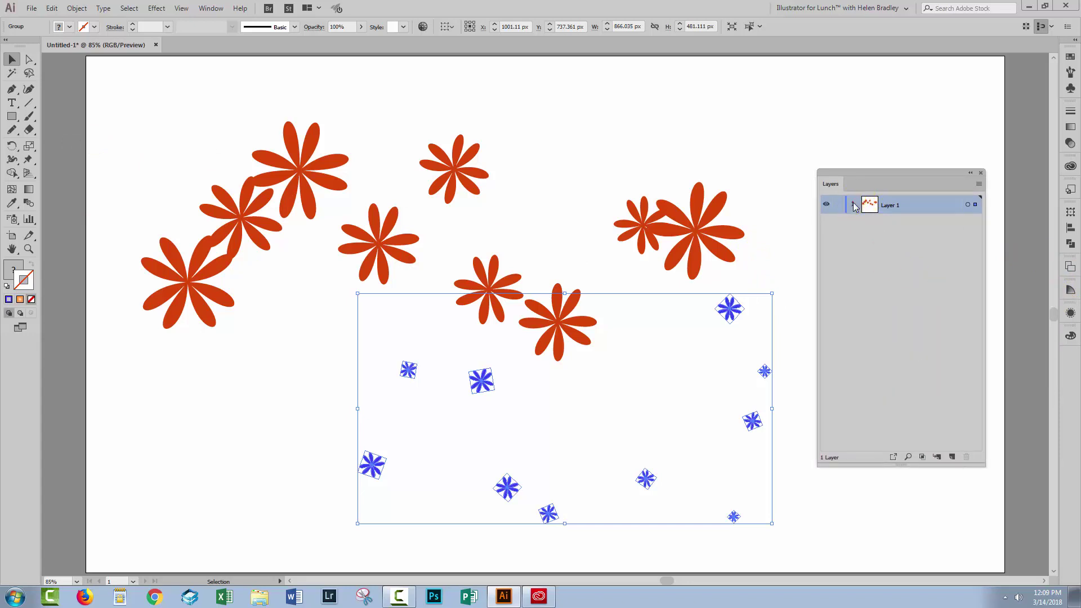
Step: Expand Layer 1 and its flower group to inspect a hidden square path, then collapse the group
click(854, 205)
click(866, 223)
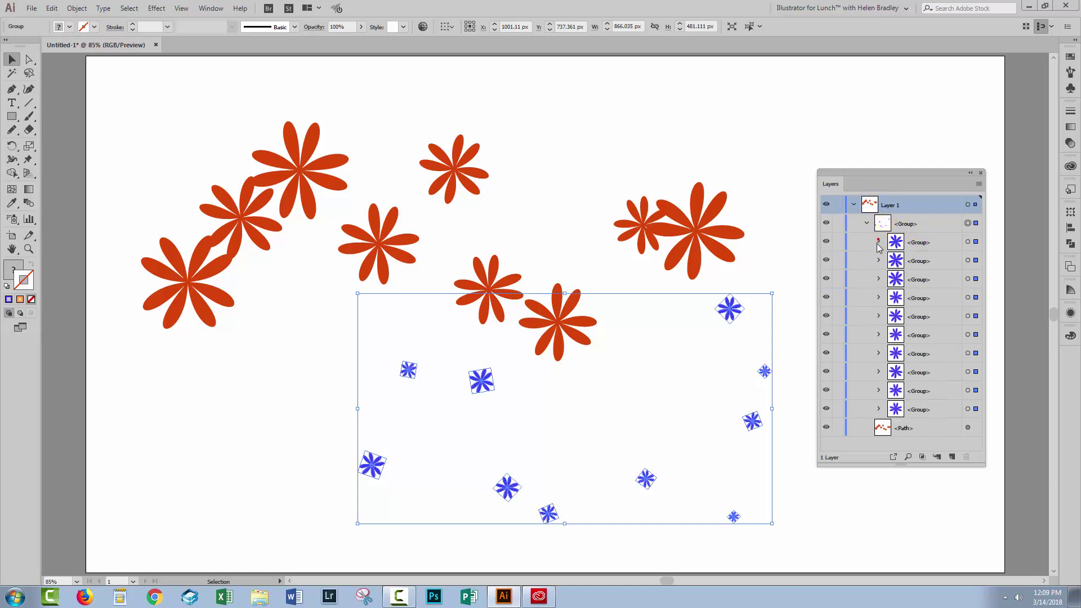
click(879, 243)
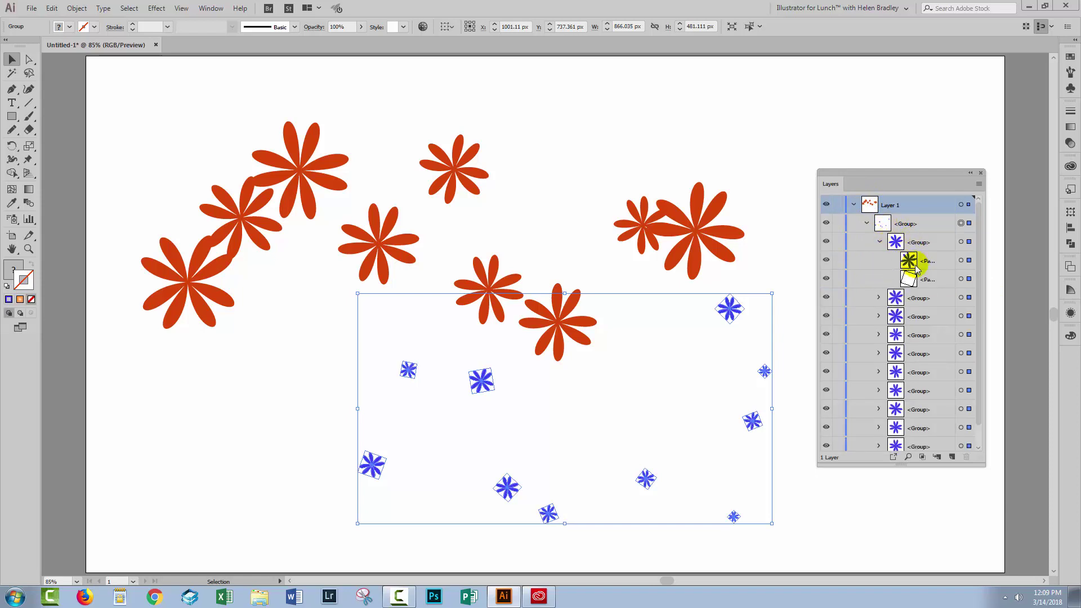
click(912, 279)
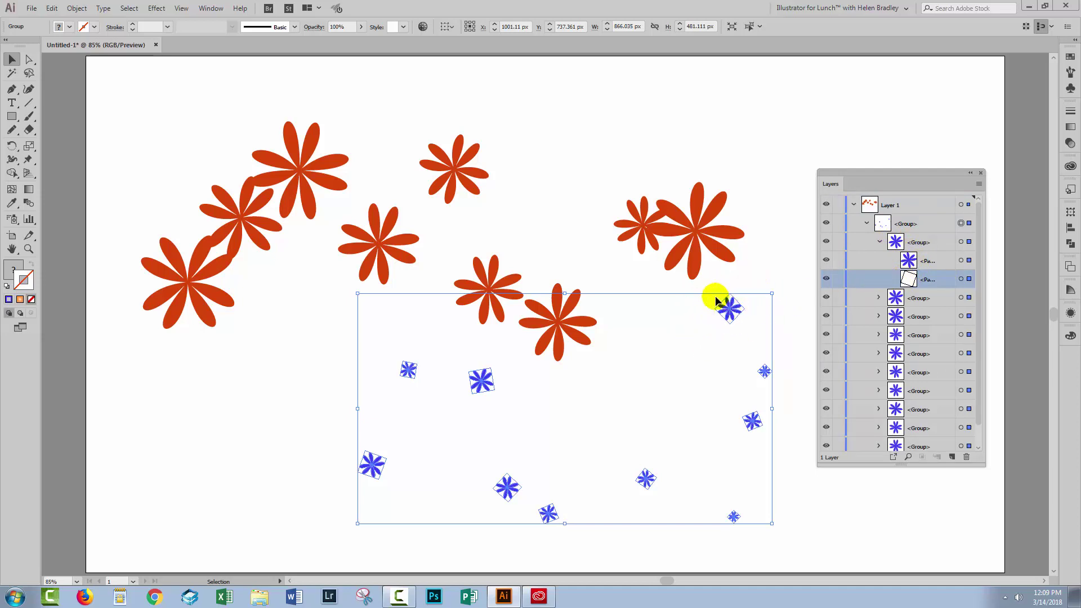
click(866, 224)
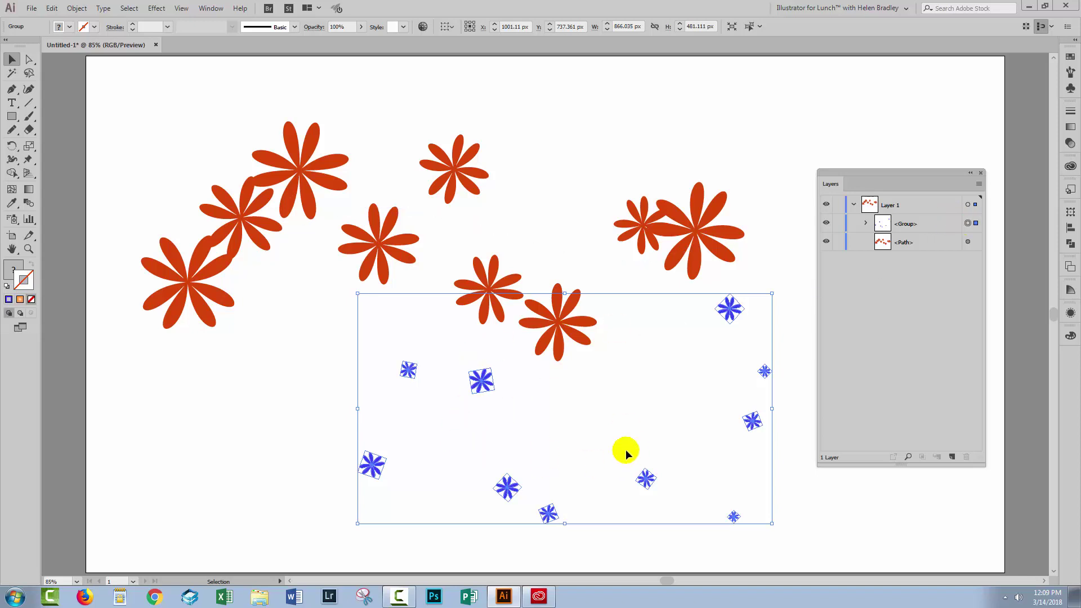
Step: Ungroup the flower artwork repeatedly until only separate paths remain
click(73, 8)
click(84, 63)
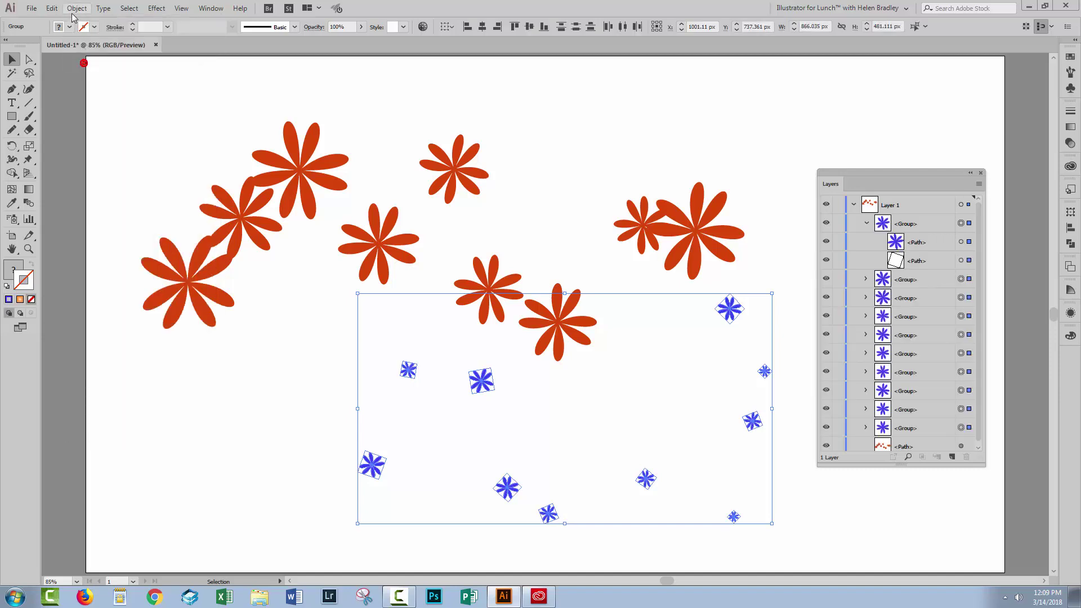
click(73, 8)
click(83, 62)
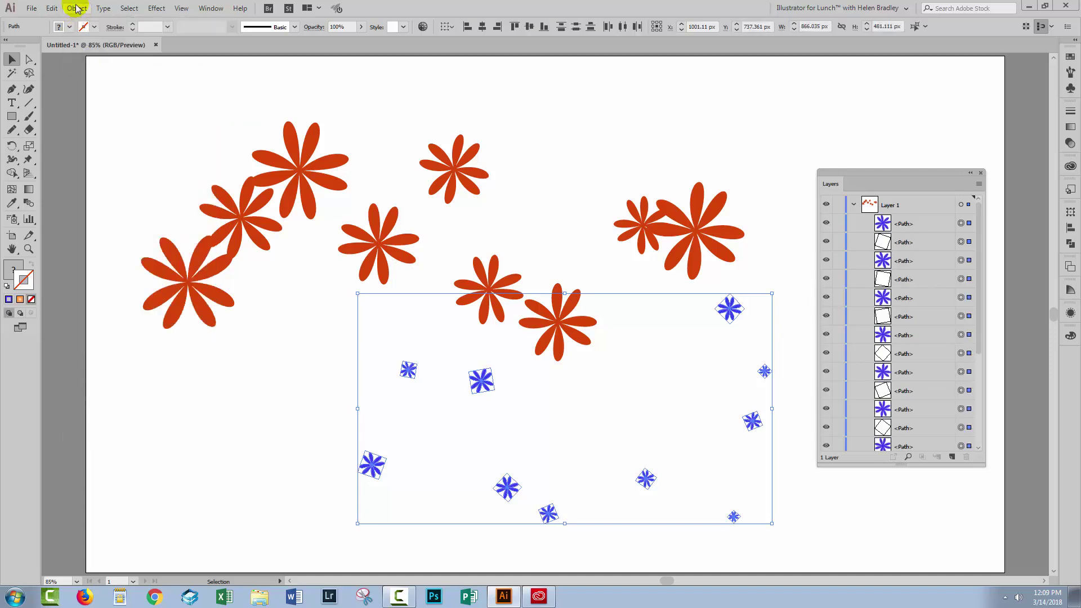
click(76, 8)
click(87, 62)
Step: Target one hidden square path in Layers and select all shapes with the same fill and stroke
click(924, 248)
click(962, 242)
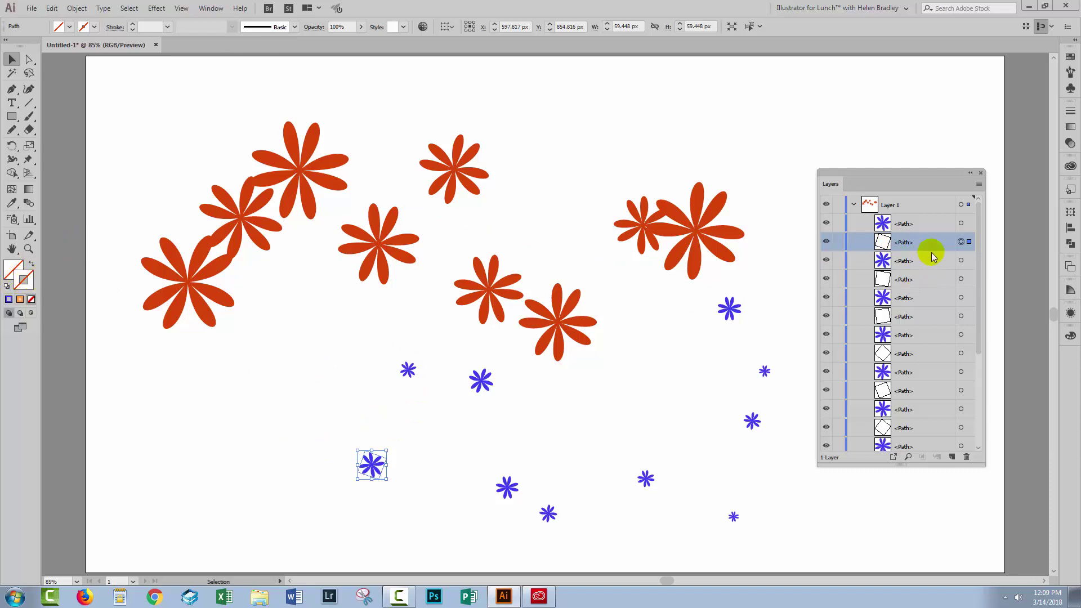
click(129, 8)
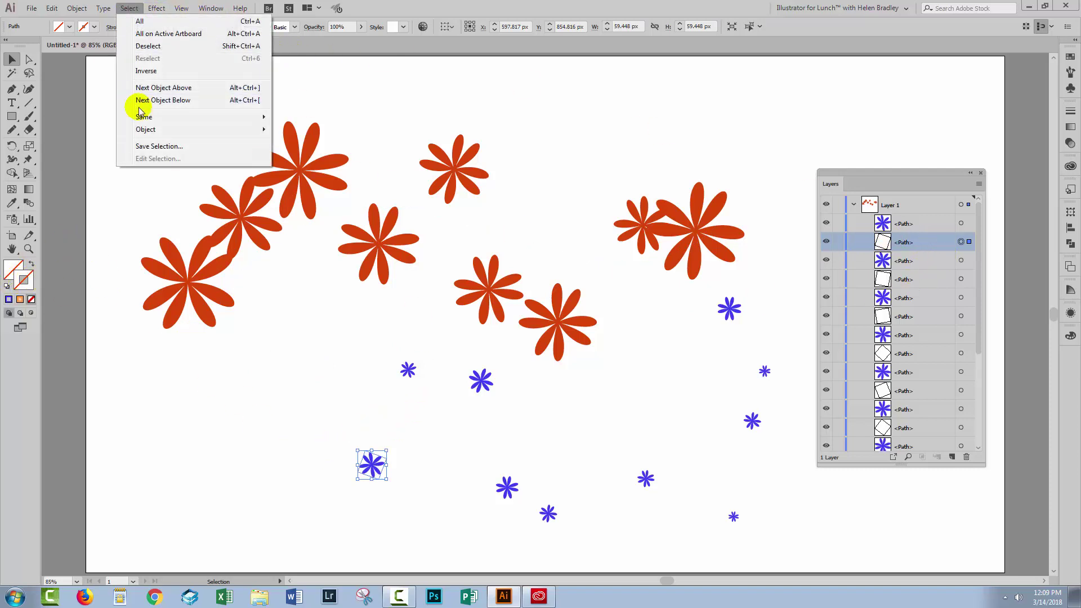
mouse_move(142, 118)
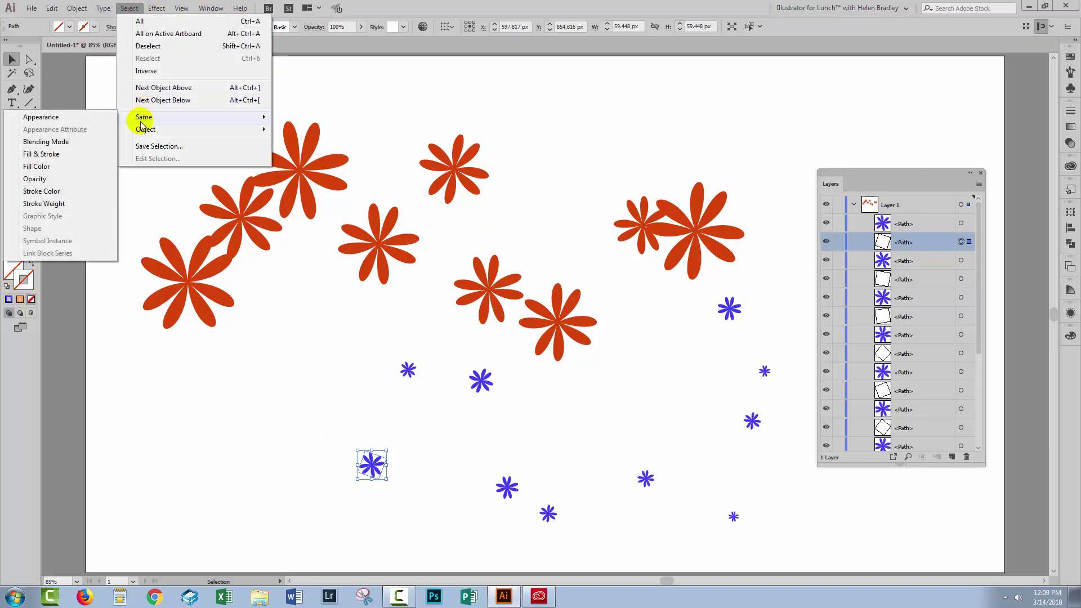
click(45, 154)
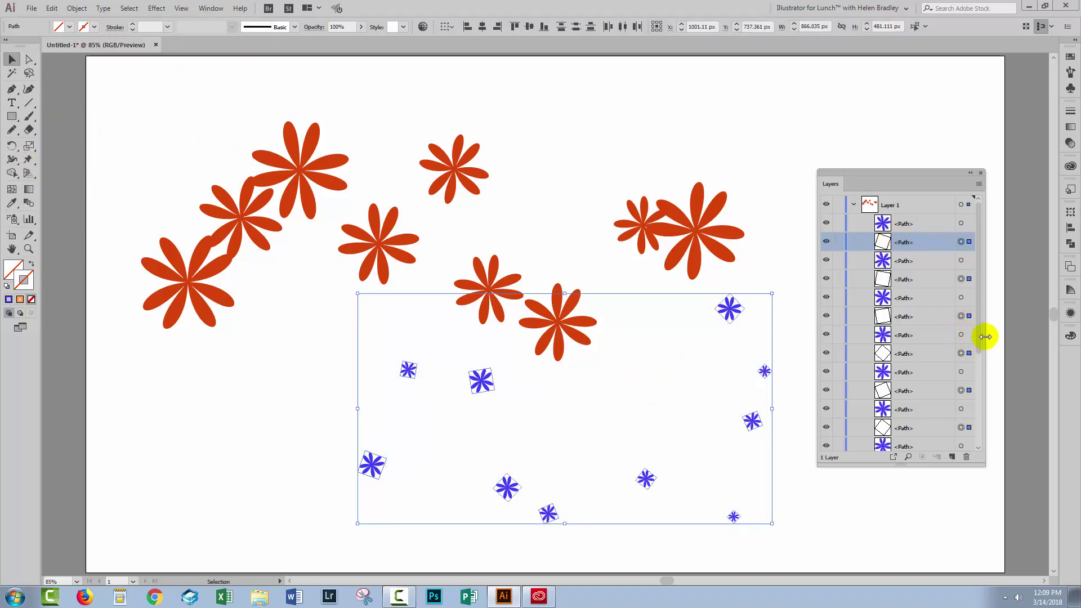
drag(982, 332, 963, 282)
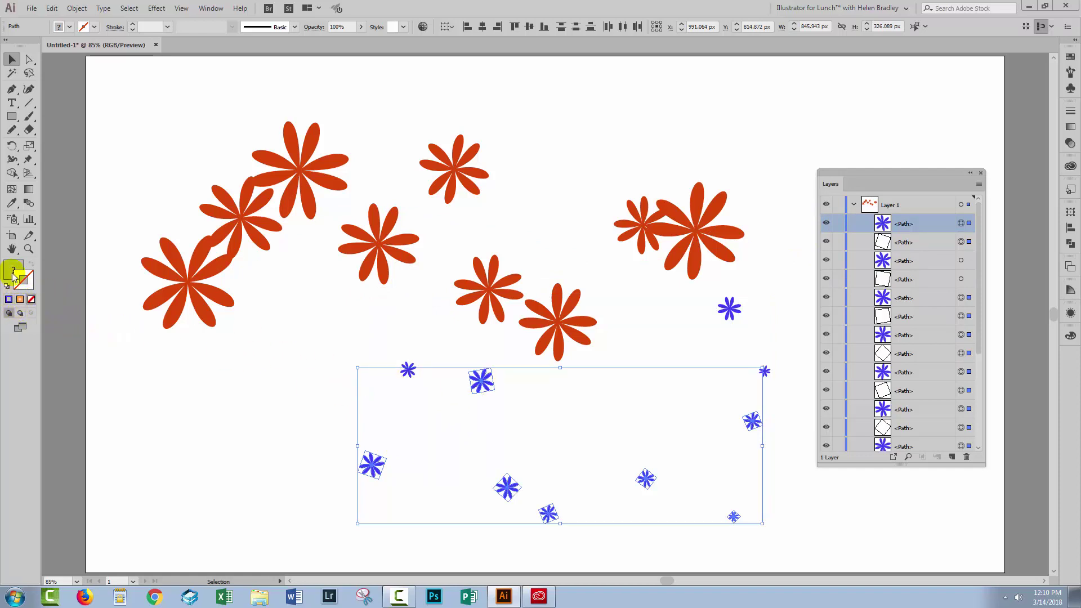
Step: Undo the test radial gradient on the squares and deselect everything
click(20, 299)
click(20, 299)
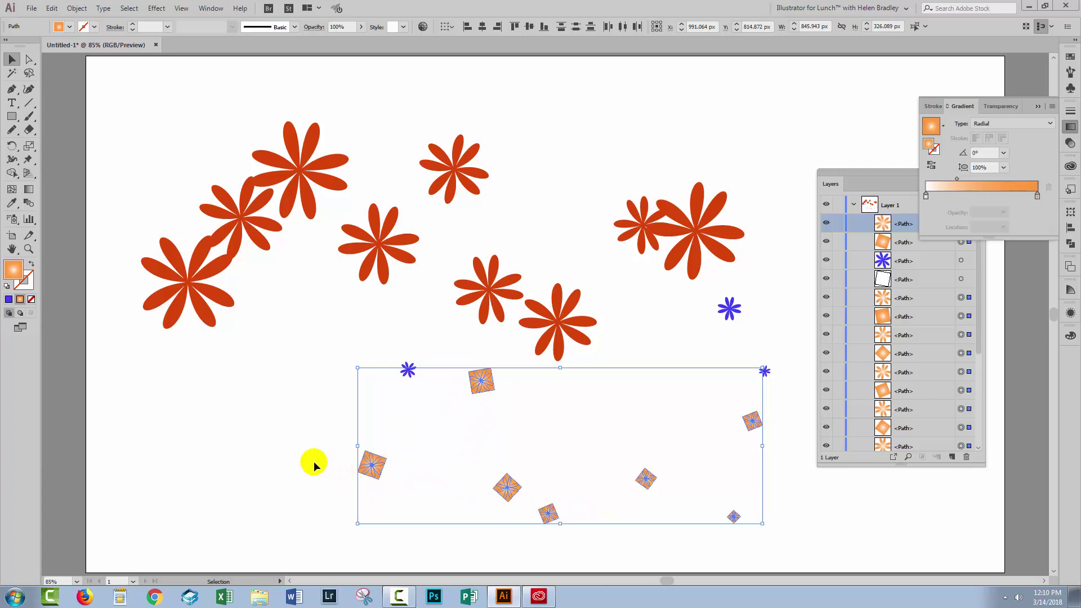
key(ctrl+z)
key(ctrl+z)
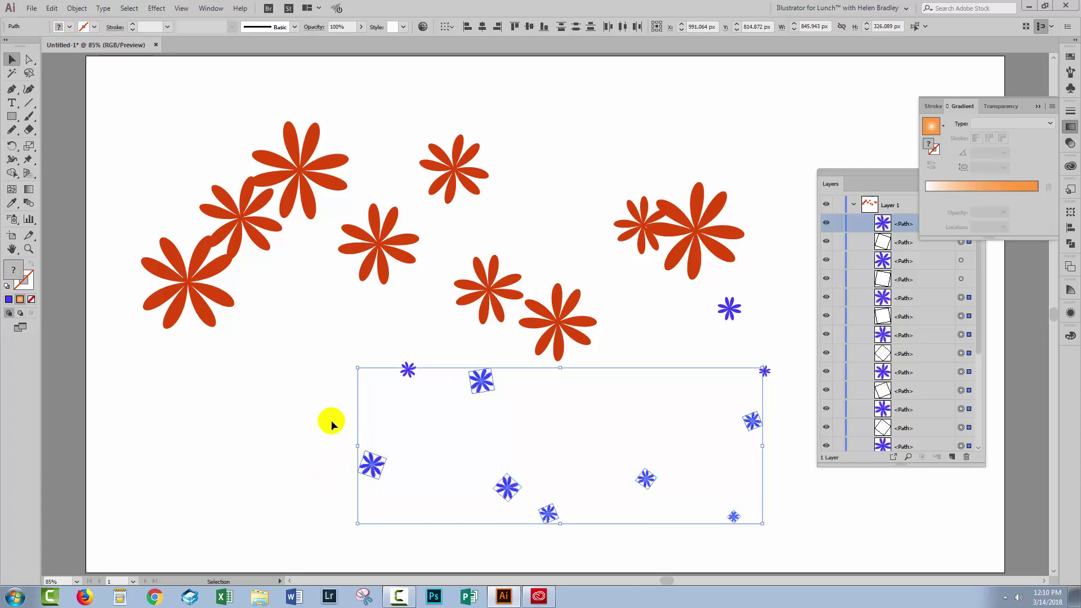
click(456, 415)
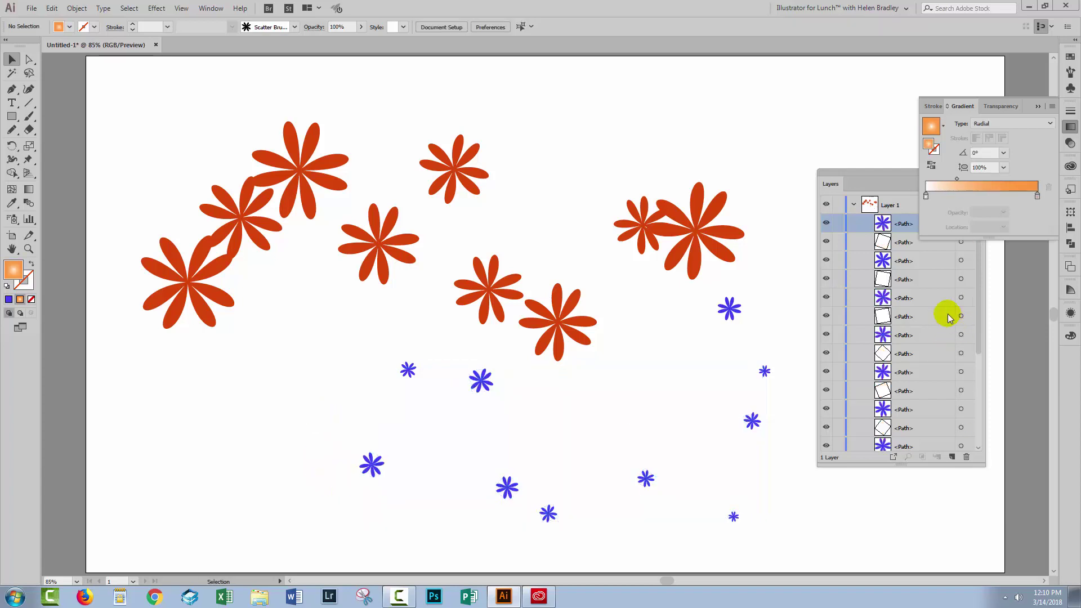
Step: Select every hidden square path via Select > Same > Fill & Stroke and delete them
click(962, 278)
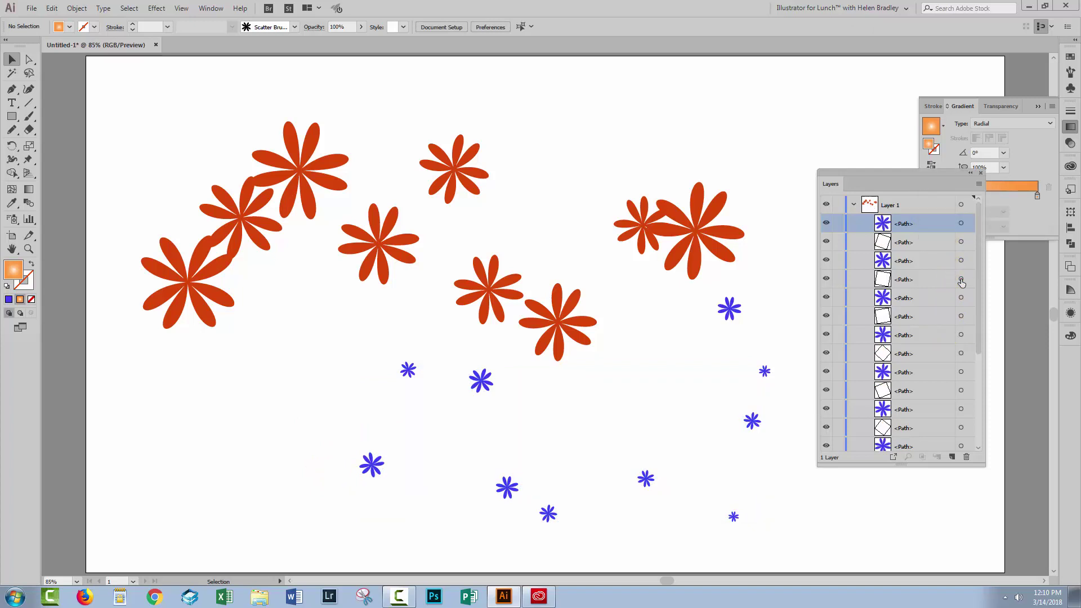
click(152, 9)
click(129, 8)
click(129, 8)
mouse_move(145, 117)
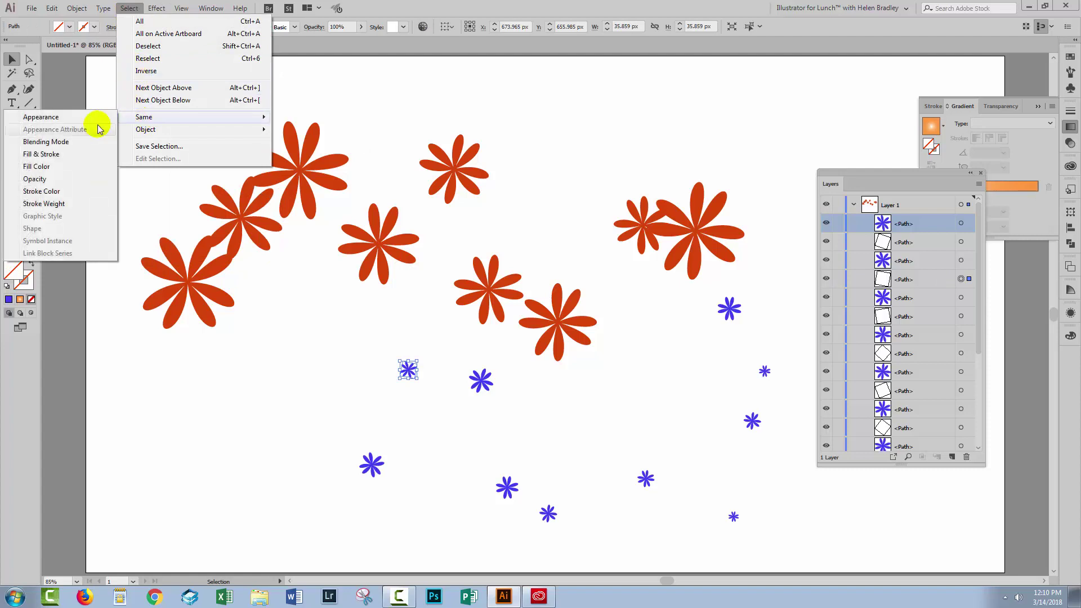
click(45, 160)
click(787, 576)
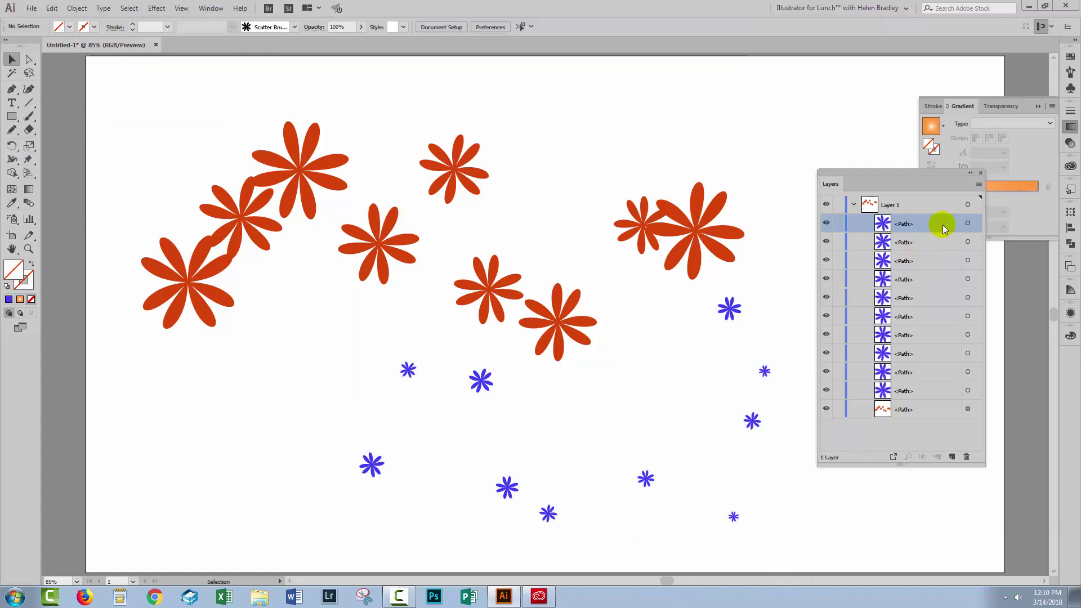
Step: Fill the five lower-left flowers with the orange radial gradient, then reselect them
drag(307, 373, 556, 550)
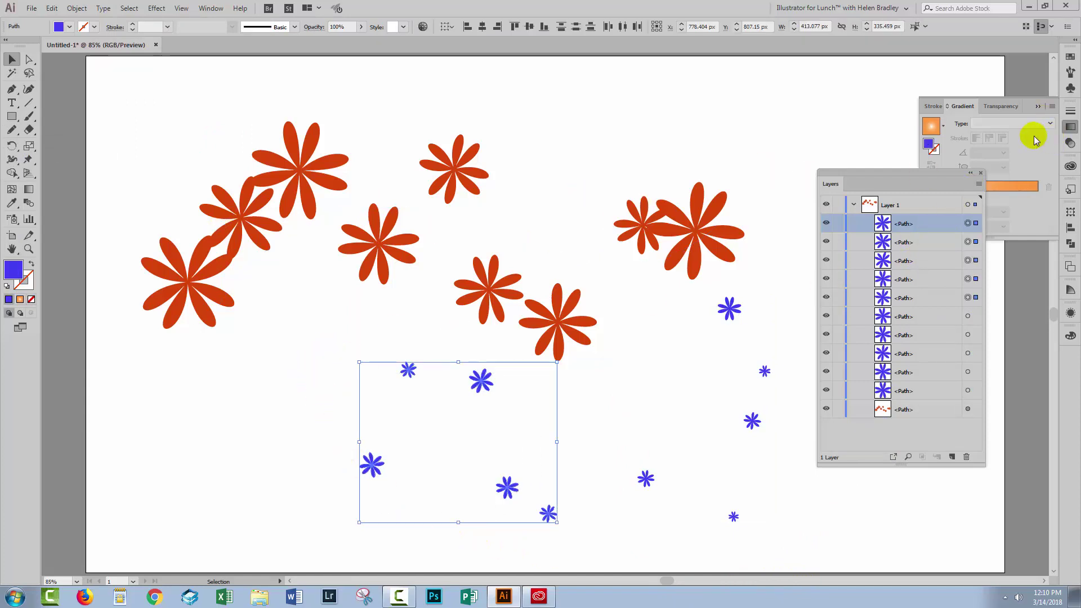
click(21, 300)
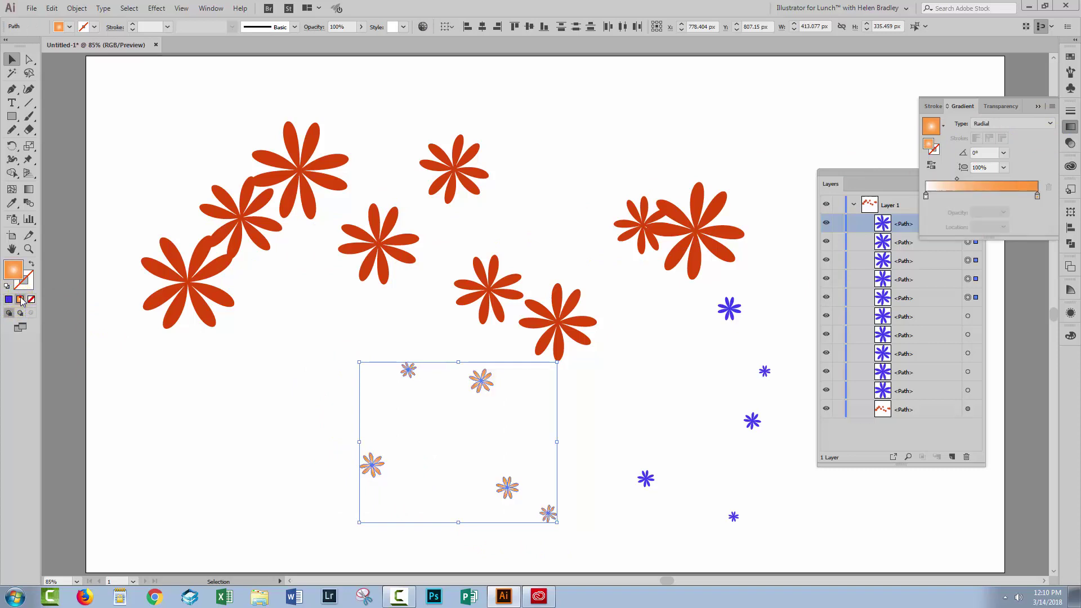
click(111, 362)
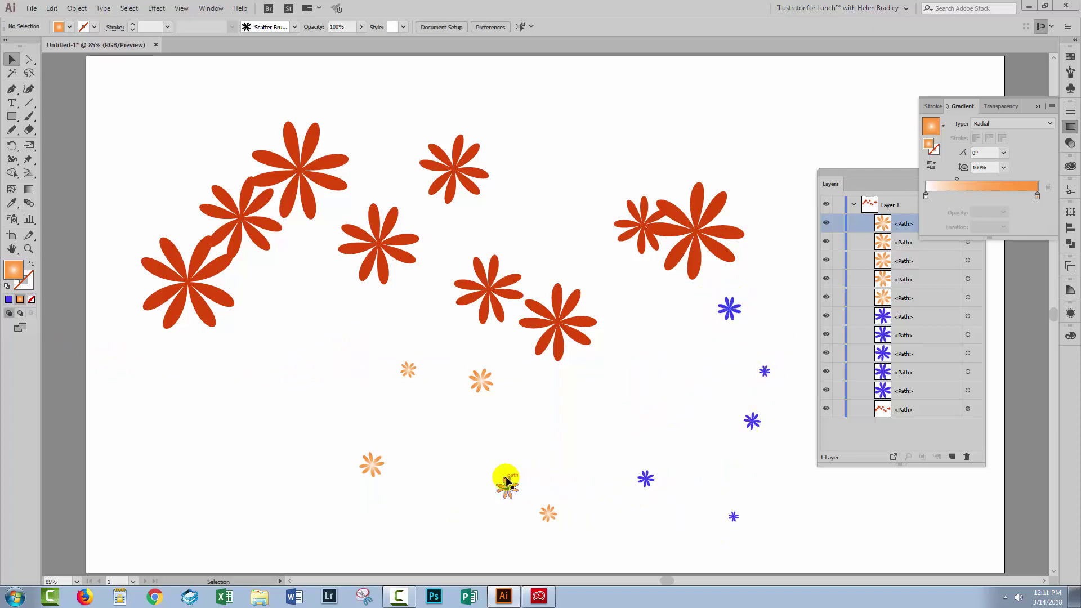
drag(280, 348, 584, 531)
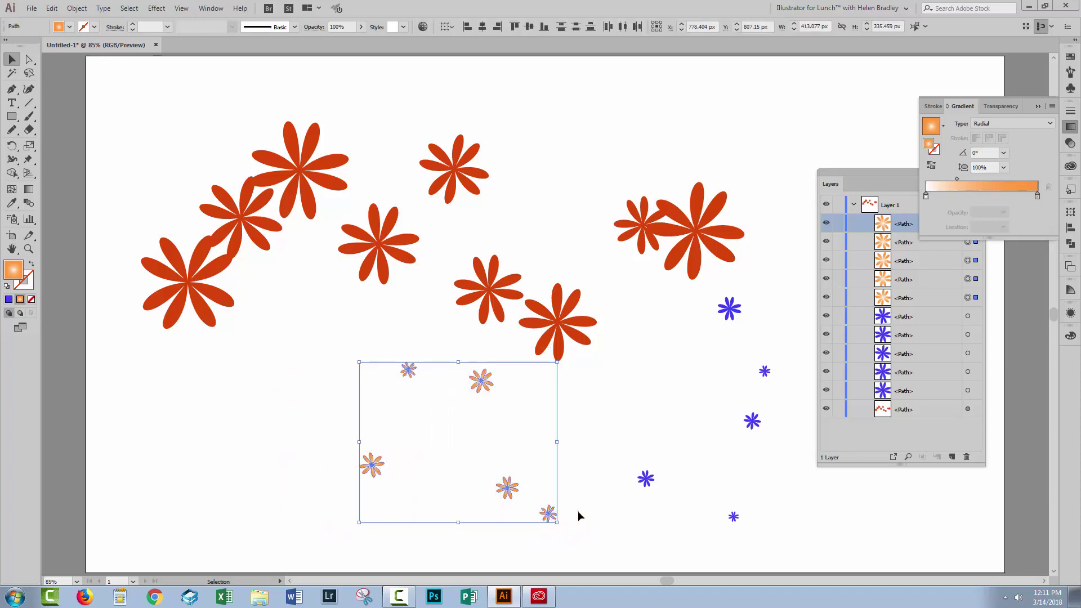
click(578, 511)
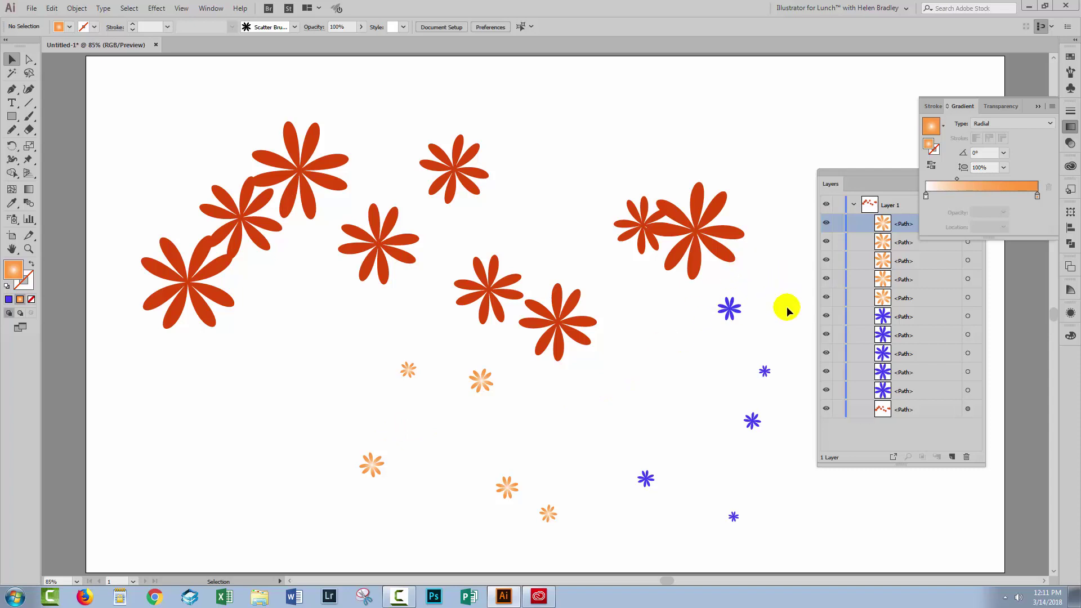